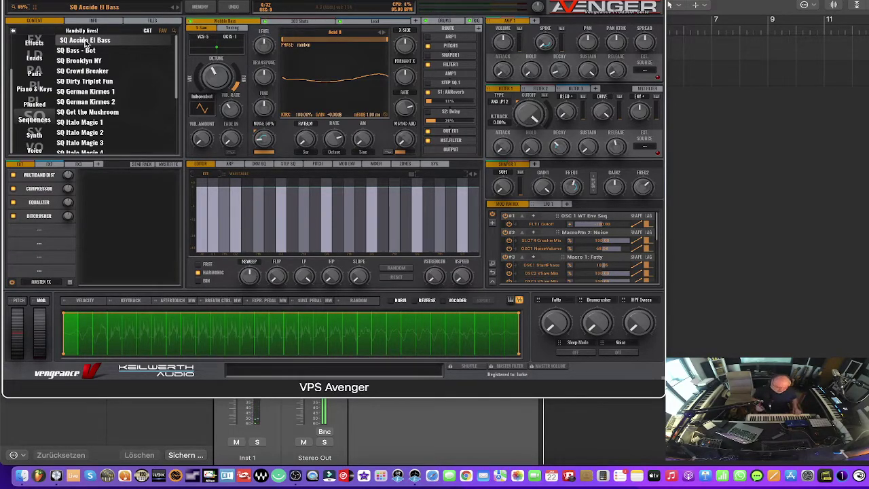
Step: Audition the sequence presets SQ Accido El Bass, SQ Bass - Bot, SQ Brooklyn NY and SQ Crowd Breaker one after another
left_click(86, 43)
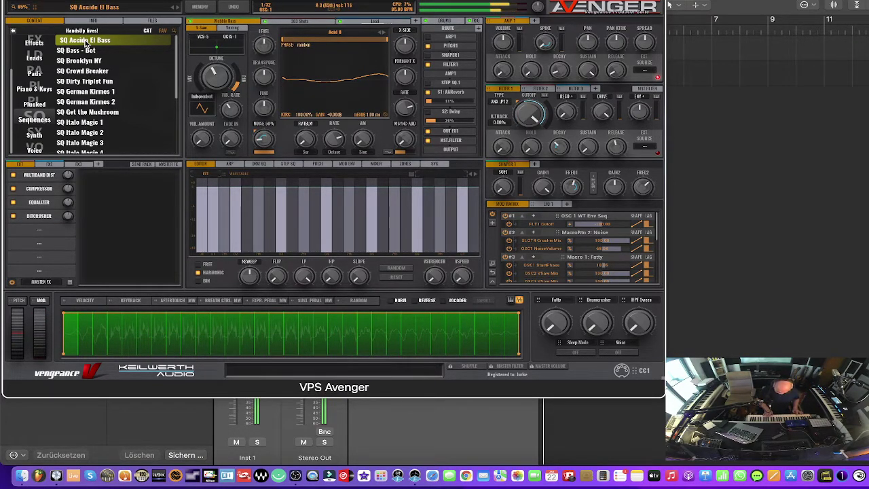
left_click(83, 51)
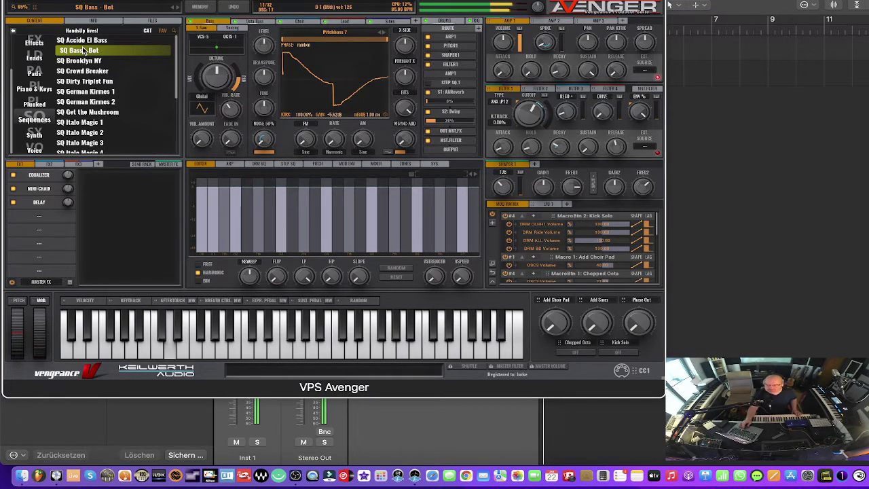
left_click(82, 62)
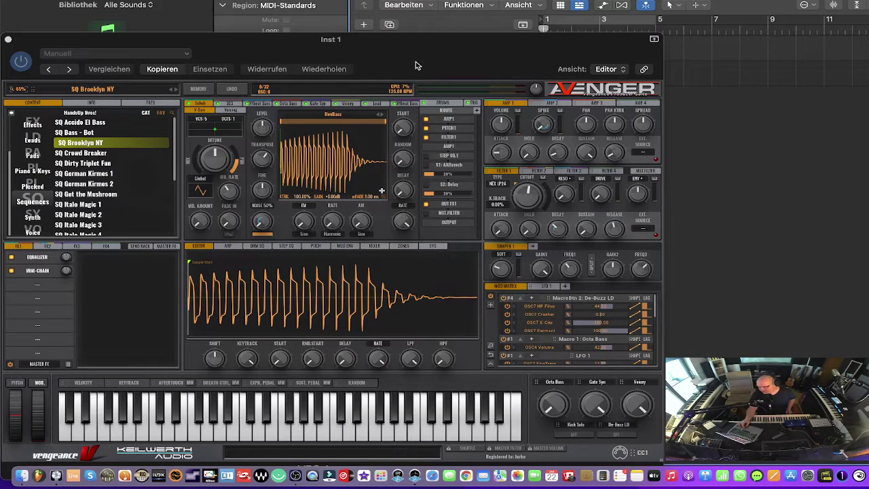
left_click_drag(414, 52, 416, 0)
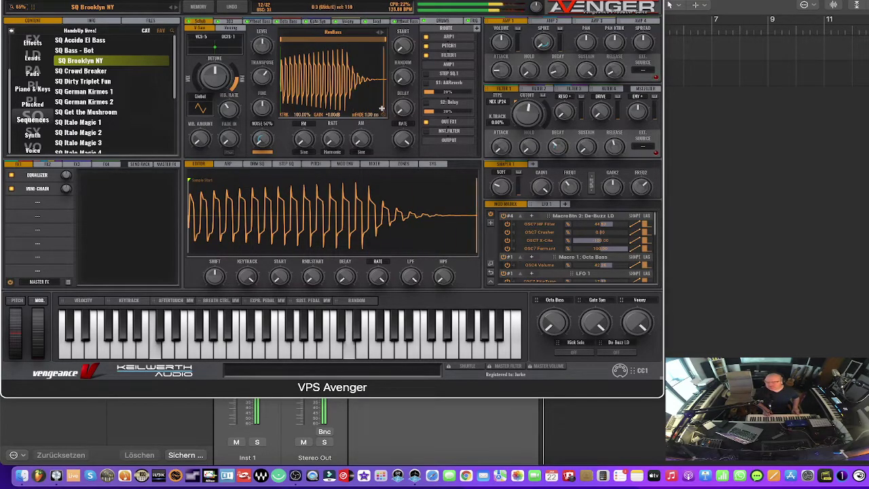
left_click(669, 5)
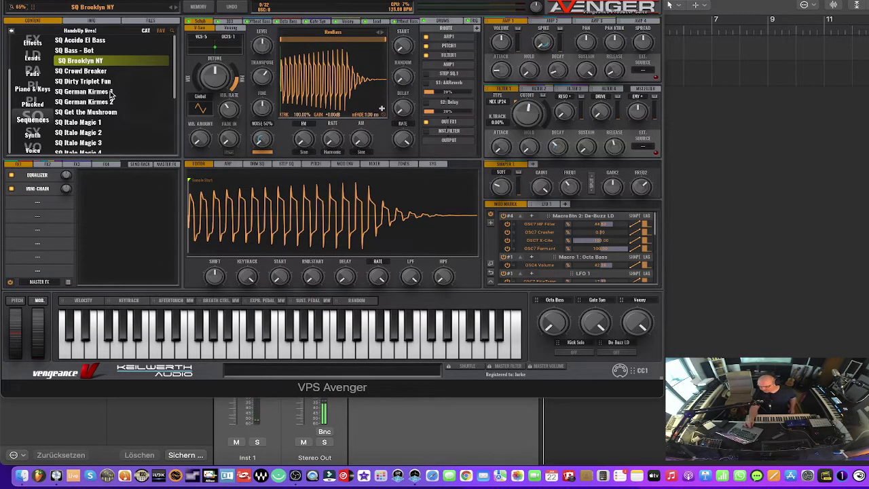
left_click(100, 72)
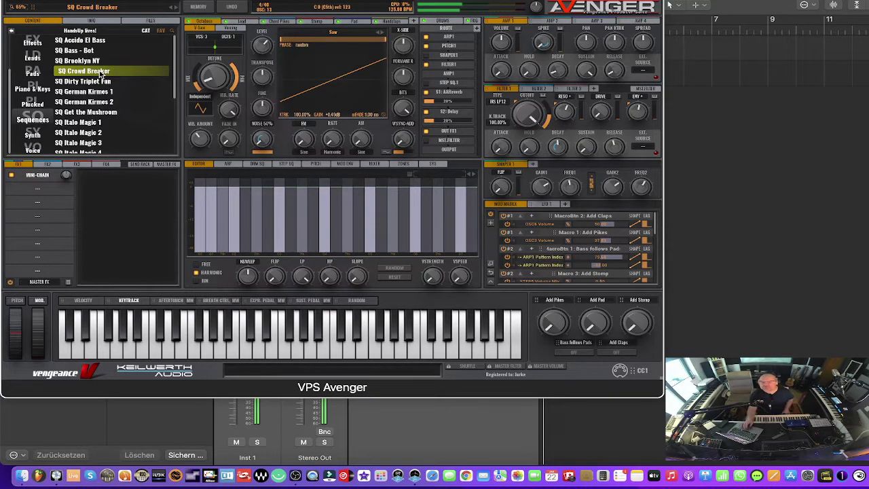
Step: Load the sequence preset SQ Dirty Triplet Fun and adjust its Add Pluck macro to about 52% and its Filter 1 cutoff
left_click(93, 81)
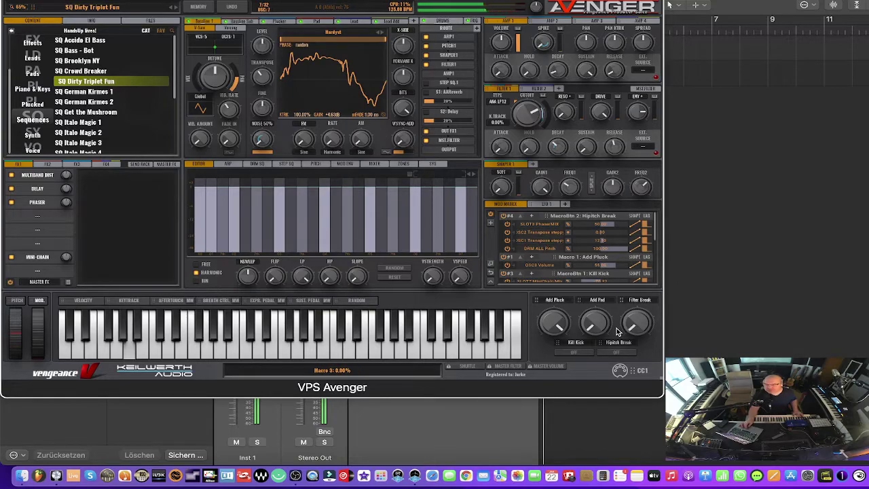
left_click_drag(633, 316, 602, 350)
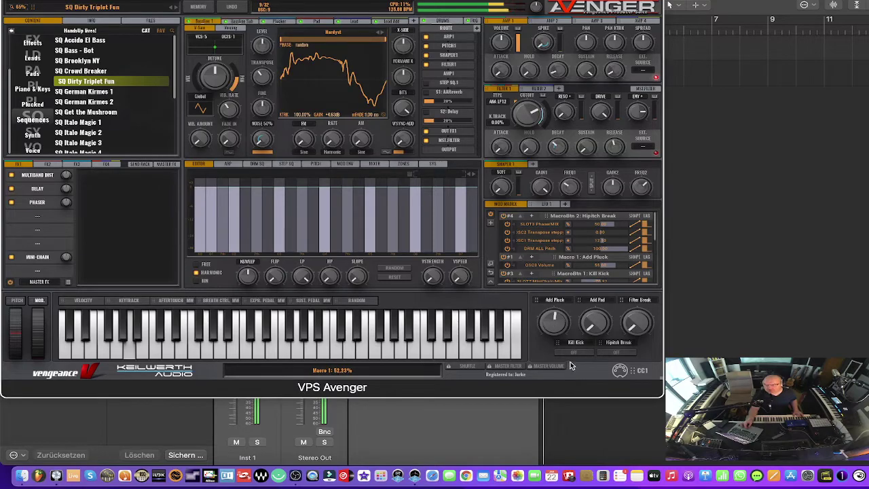
left_click_drag(529, 97, 534, 119)
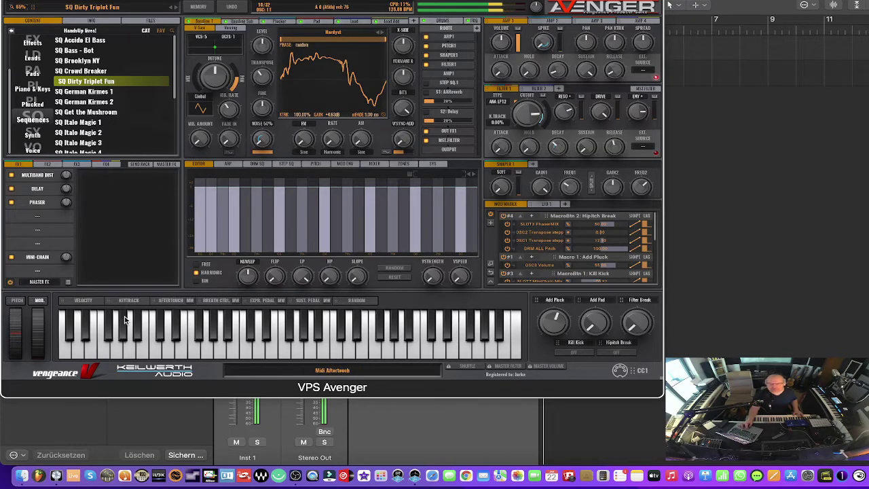
key("ctrl+Down")
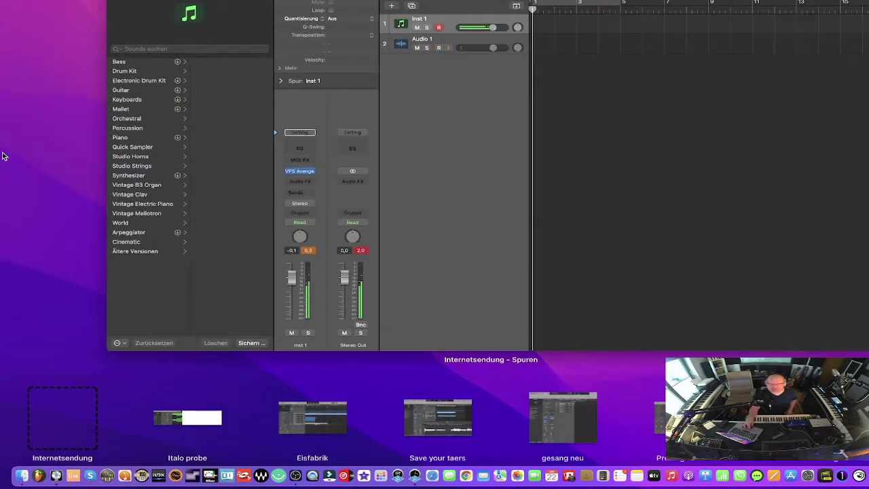
left_click(142, 77)
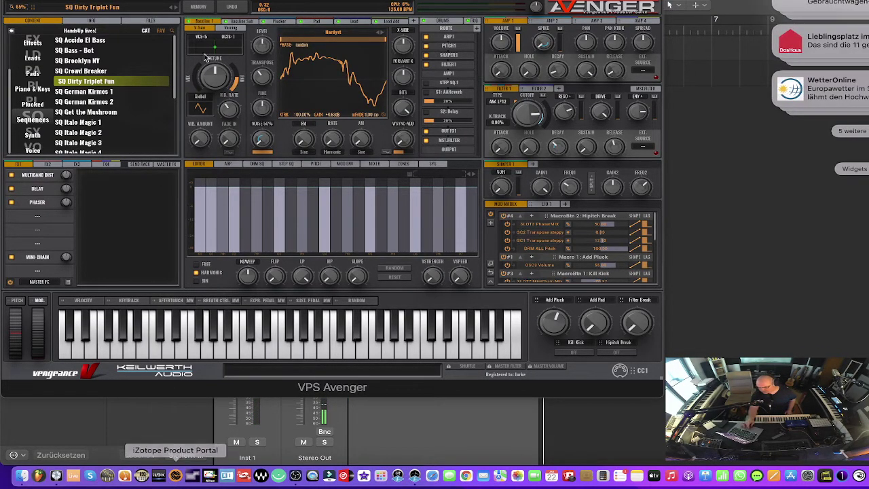
Step: Load the sequence preset SQ German Kirmes 1 and apply the Ambient Verb Drench effects preset to its first effects rack
left_click(109, 92)
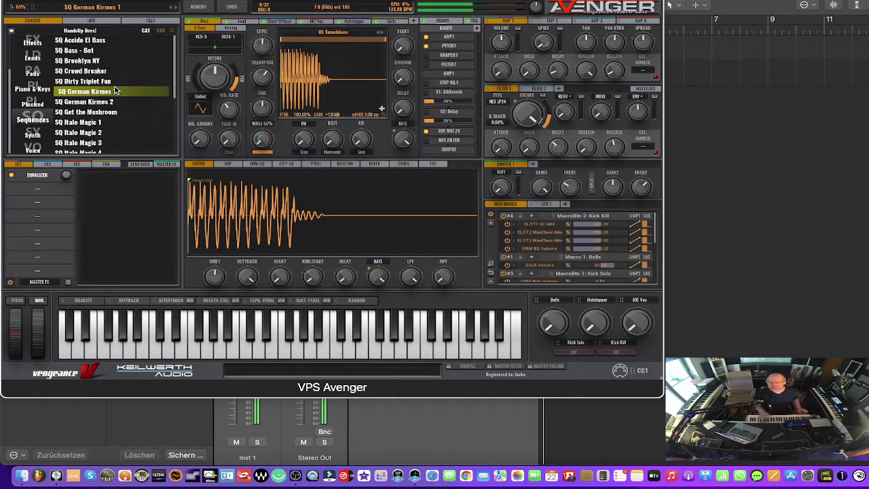
left_click(67, 281)
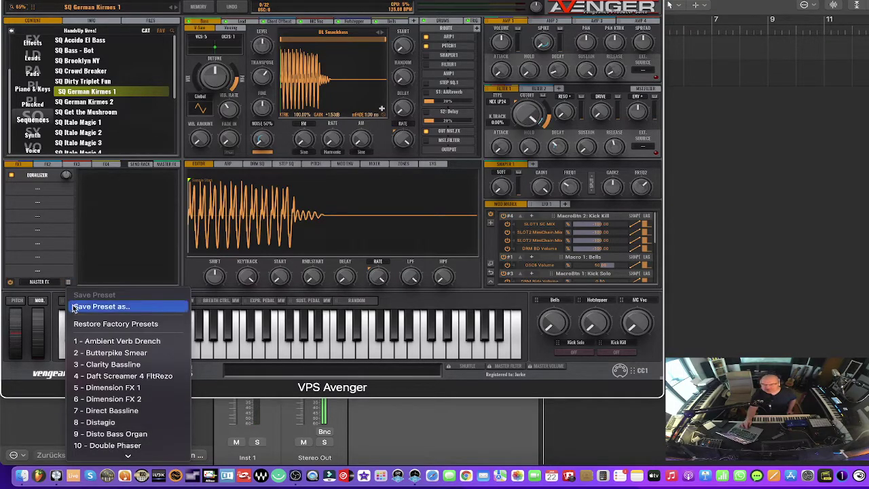
left_click(94, 341)
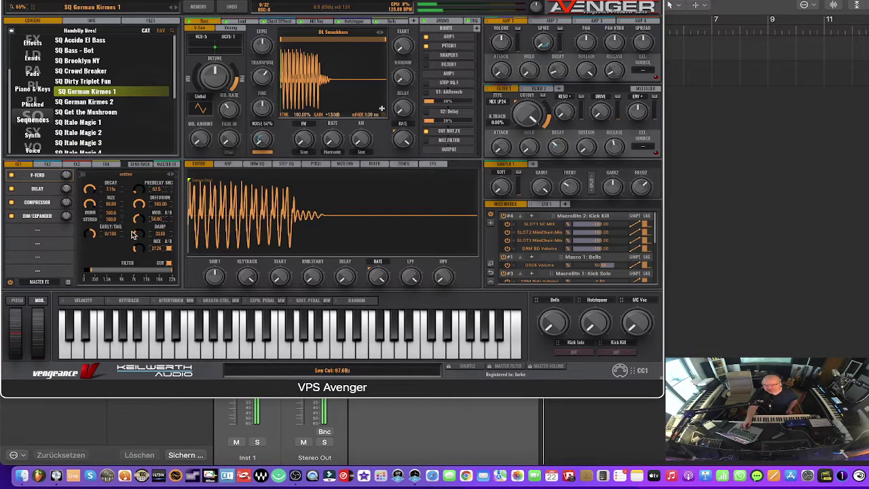
Step: Load SQ German Kirmes 2 and try out its Add Plucker, Add Pad, Add Bells, No Kick and Crisp Bass macros
left_click(98, 104)
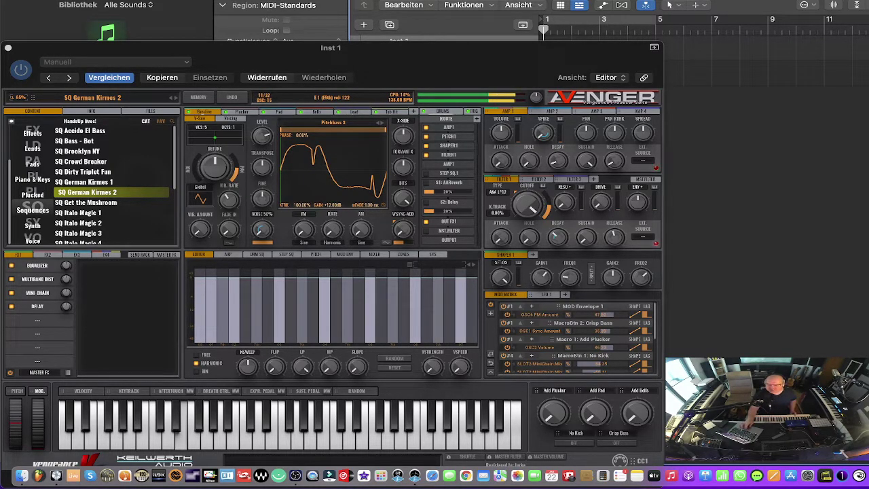
left_click(548, 391)
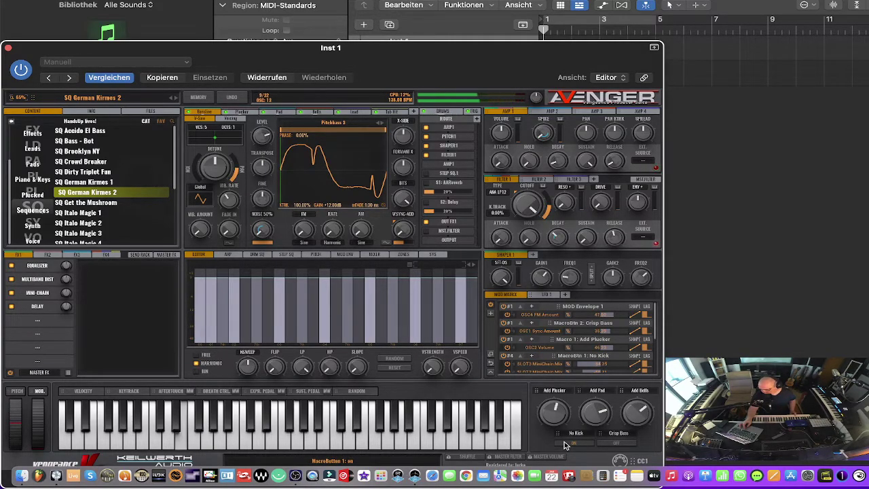
left_click(614, 446)
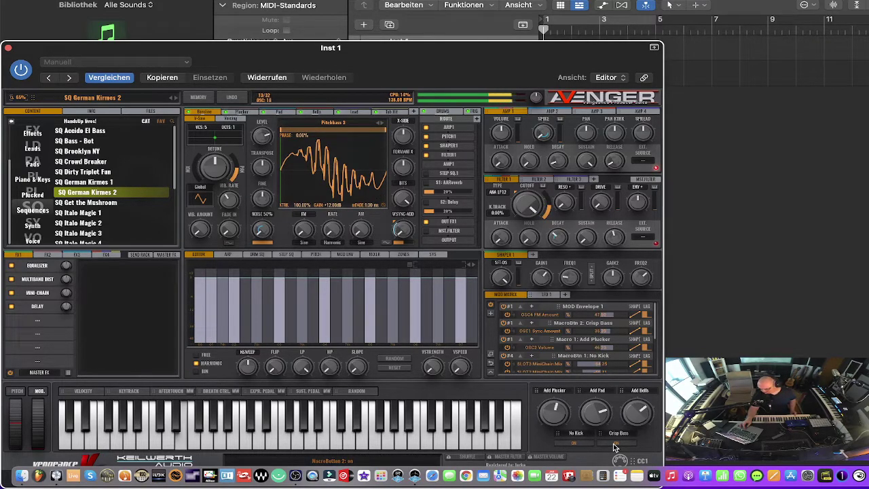
left_click(614, 447)
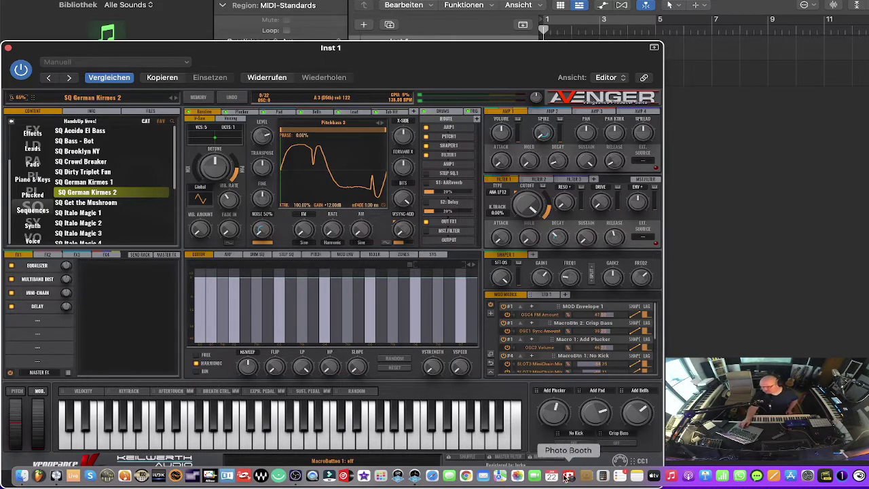
Step: Audition SQ Get the Mushroom and load SQ Italo Magic 1 with the EDM Lead Enhancer 3 effects preset on its first effects rack
left_click(126, 204)
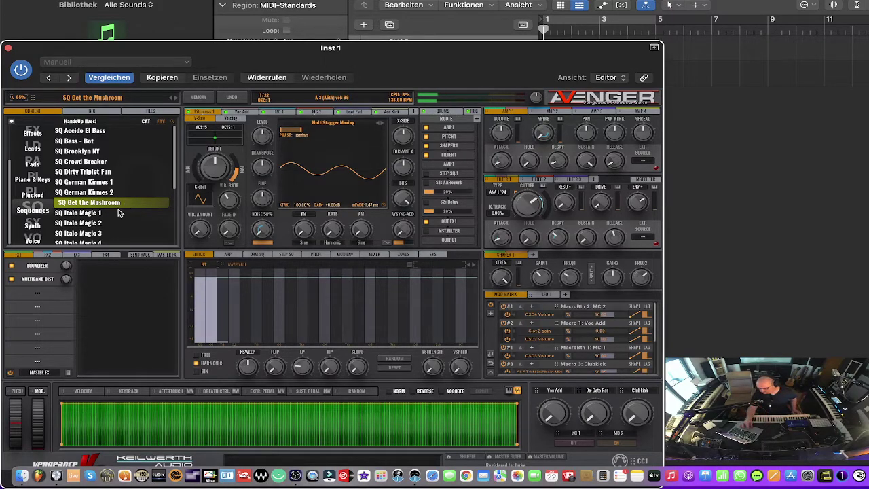
left_click(115, 213)
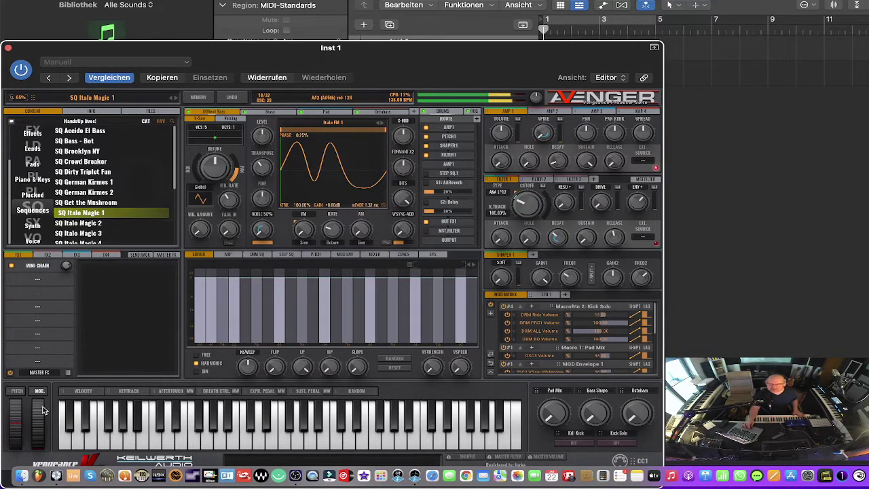
left_click(69, 373)
scroll(96, 407, "down", 5)
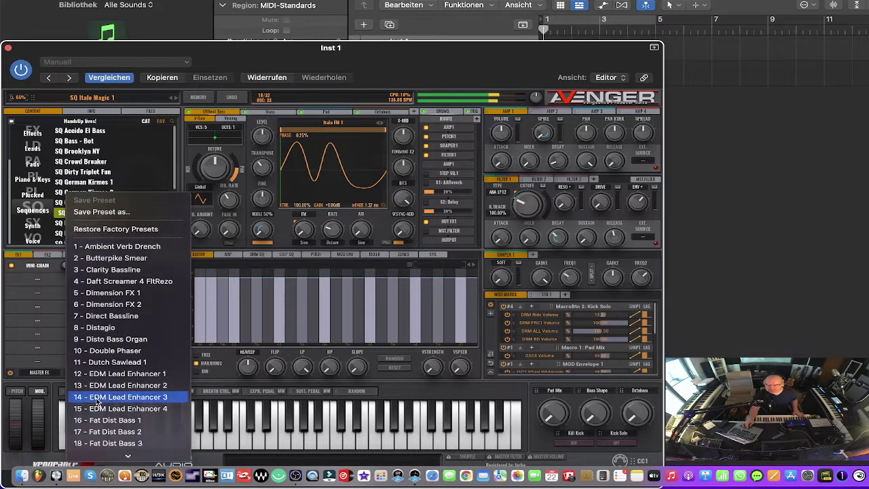
left_click(97, 397)
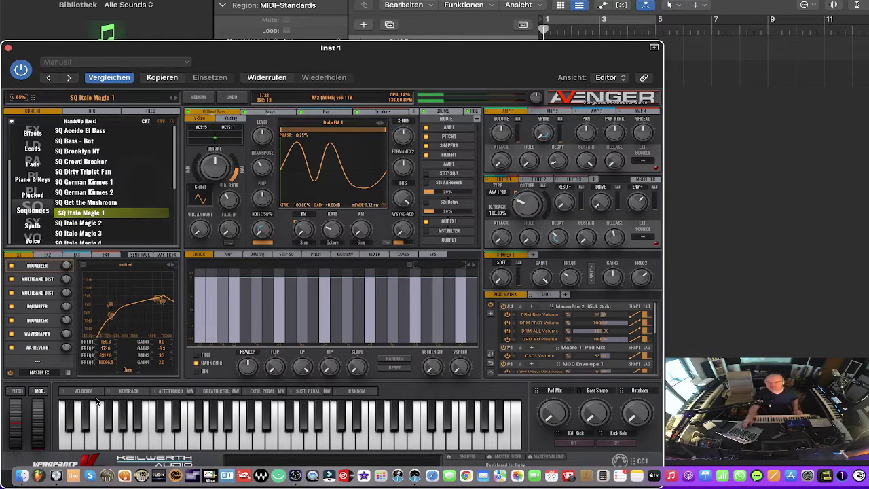
Step: Audition the sequence presets SQ Italo Magic 2, SQ Italo Magic 3 and SQ Italo Magic 4 in turn
left_click(79, 223)
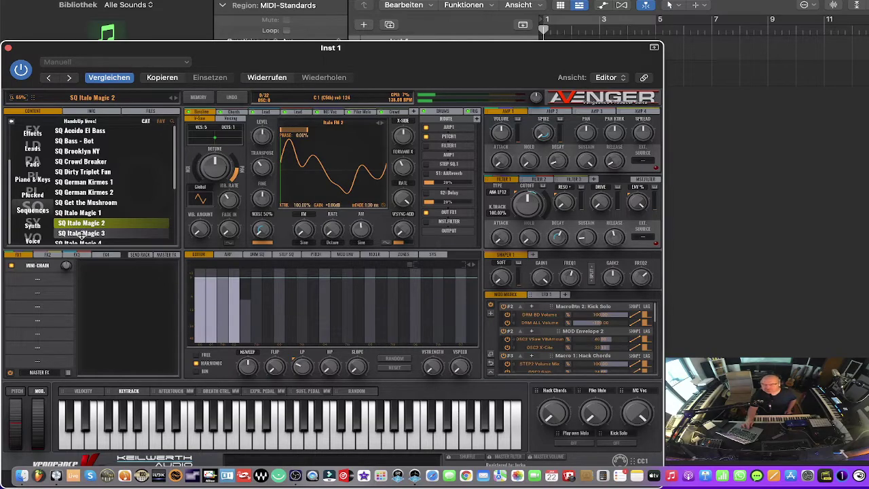
left_click(81, 233)
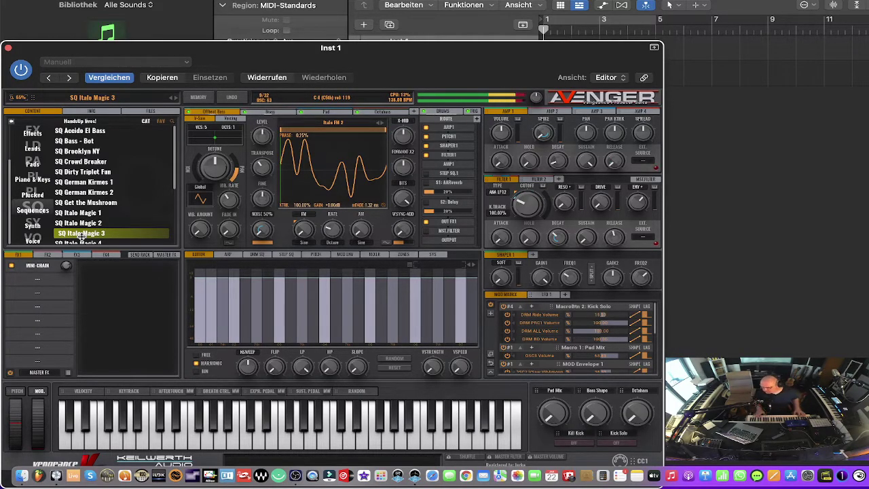
key("Down")
key("Down")
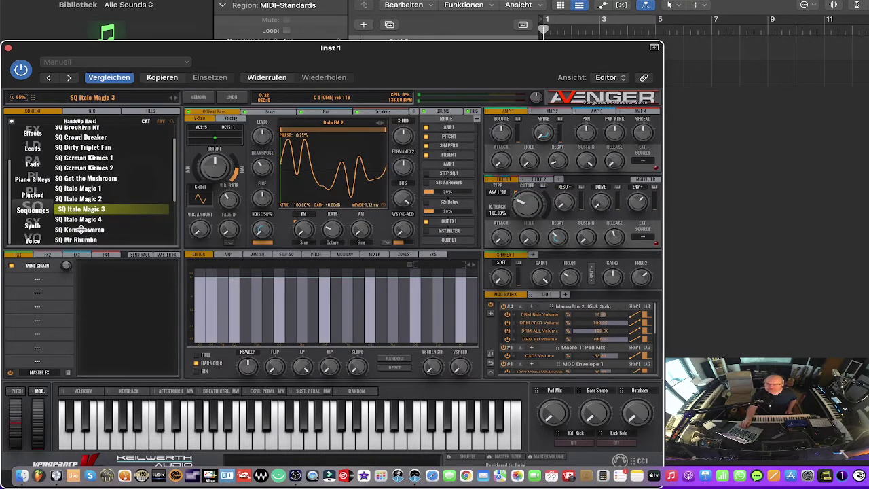
left_click(77, 220)
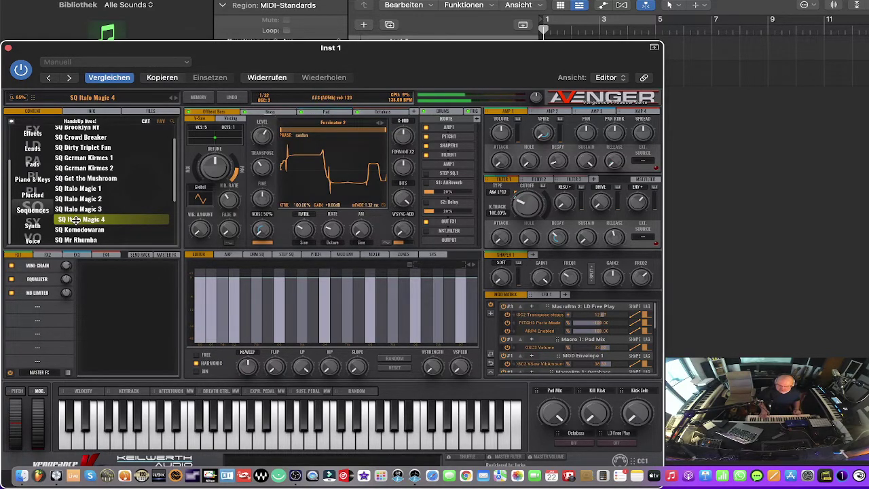
Step: Audition the sequence presets SQ Komodowaran and SQ Mr Rhumba
left_click(79, 230)
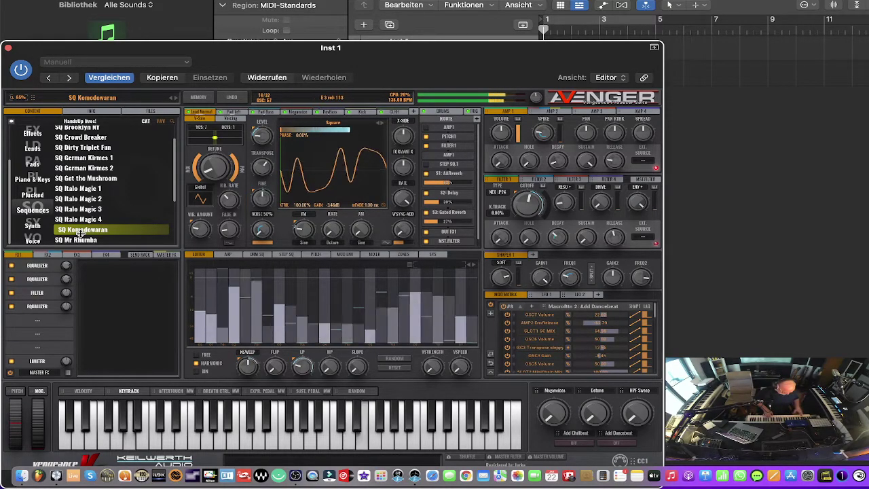
scroll(80, 233, "down", 1)
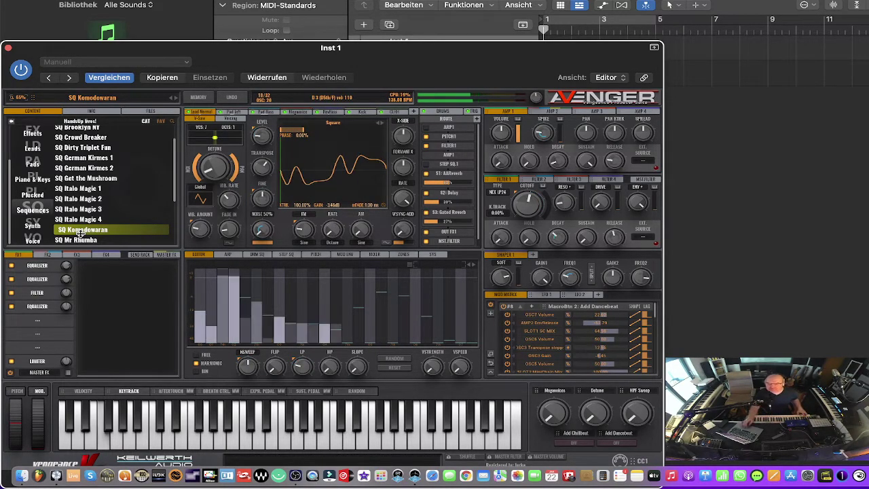
scroll(81, 233, "down", 1)
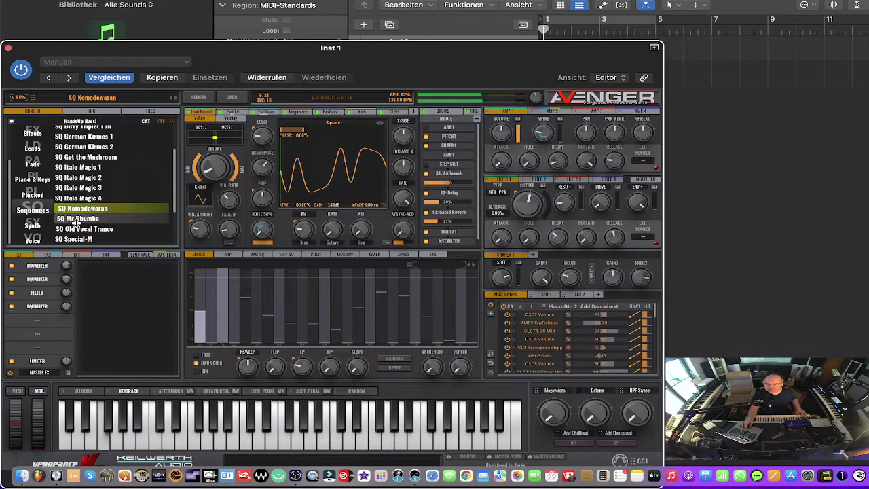
left_click(76, 220)
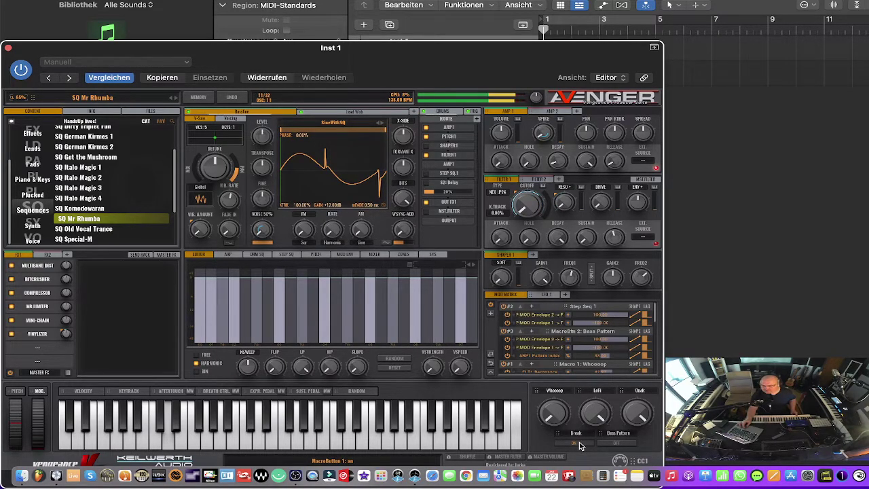
Step: Load the sequence preset SQ Old Vocal Trance and apply the Ambient Verb Drench effects preset to its first effects rack
left_click(117, 230)
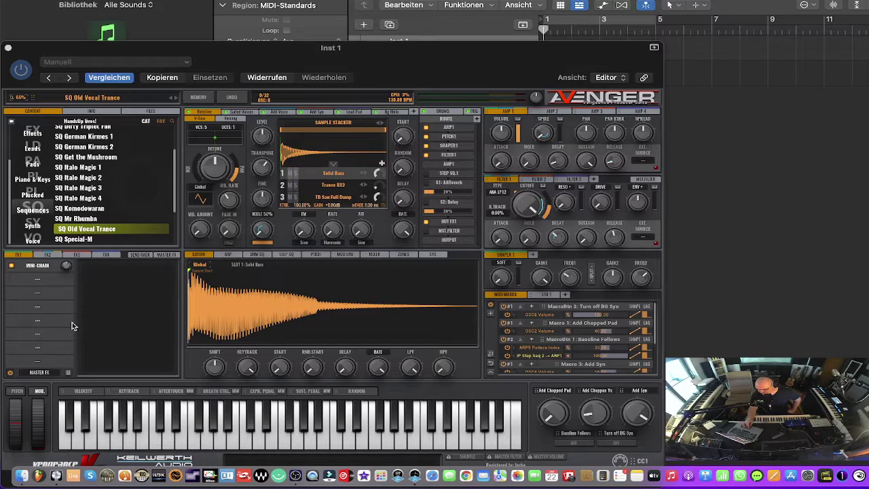
left_click(70, 372)
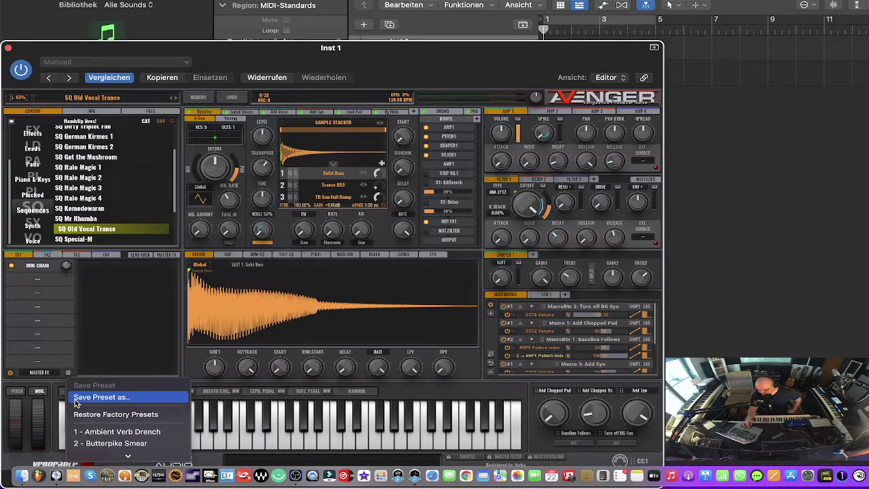
left_click(89, 431)
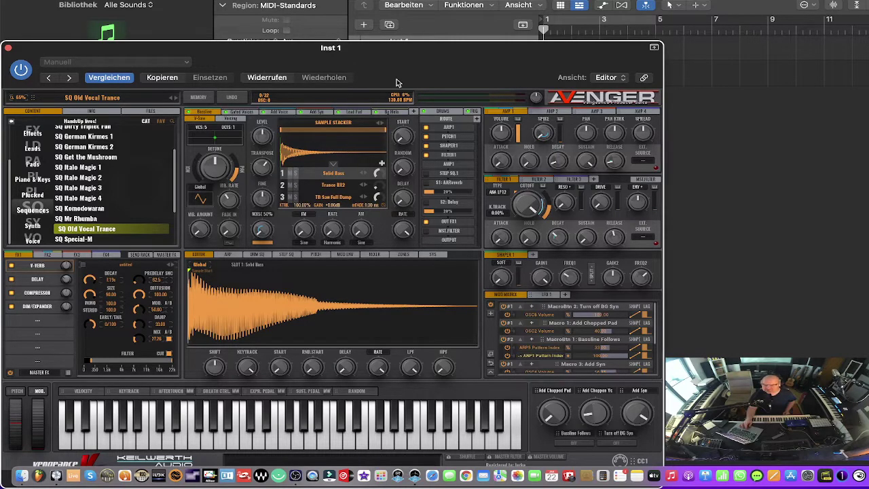
Step: Audition the sequence presets SQ Special-M, SQ Starkiller Reloaded, SQ Swede Commercial House and SQ The High Standard in turn
left_click(86, 239)
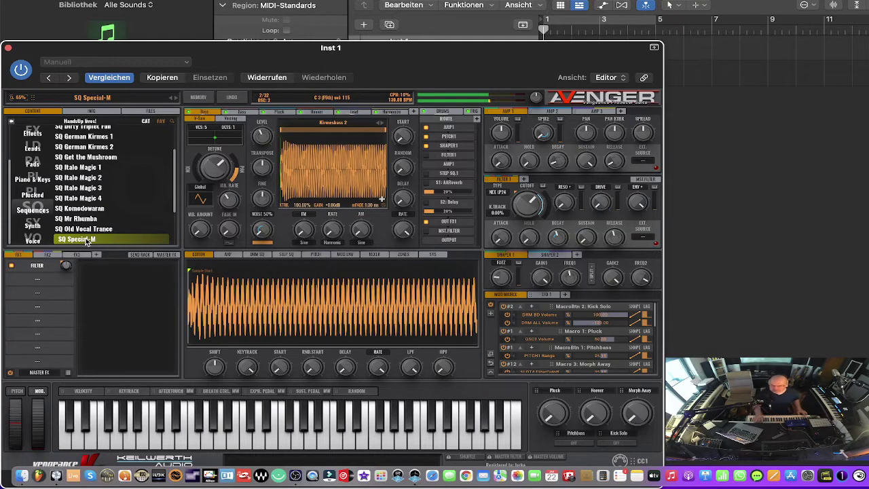
scroll(84, 224, "down", 3)
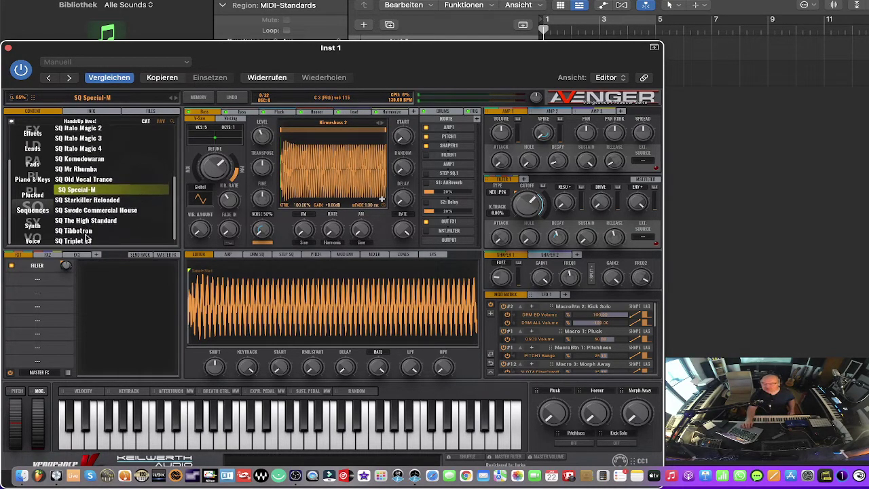
left_click(77, 196)
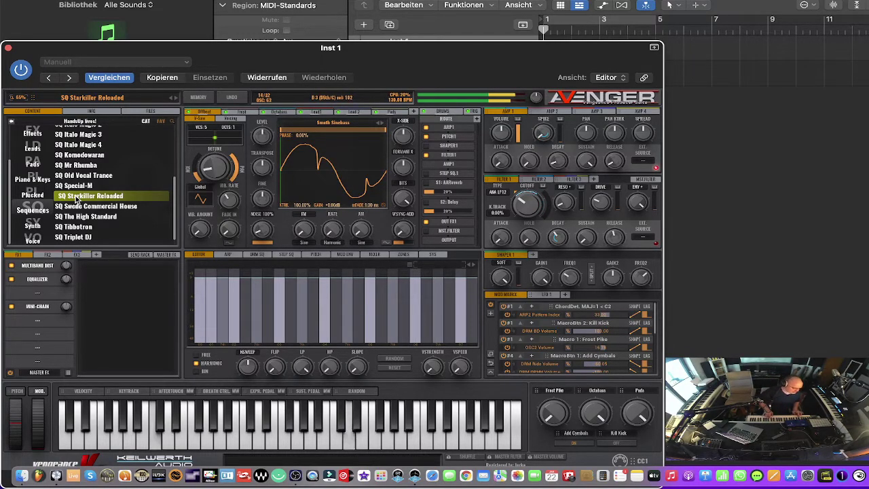
left_click(79, 206)
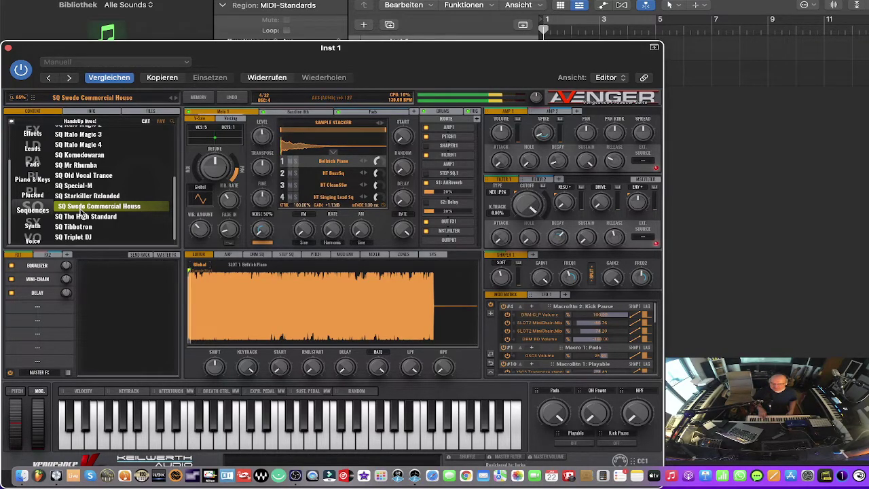
left_click(110, 218)
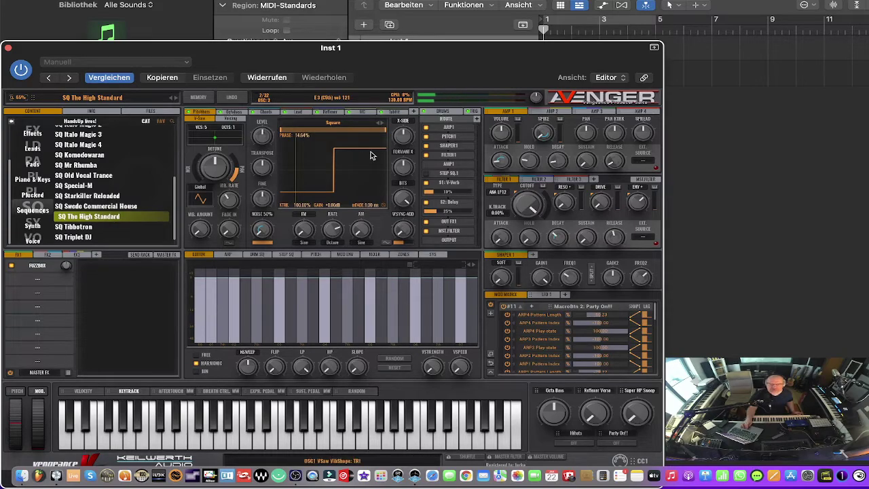
Step: Audition the remaining sequence presets SQ Tibbotron, SQ Triplet DJ and SQ Whipping 2k
left_click(120, 236)
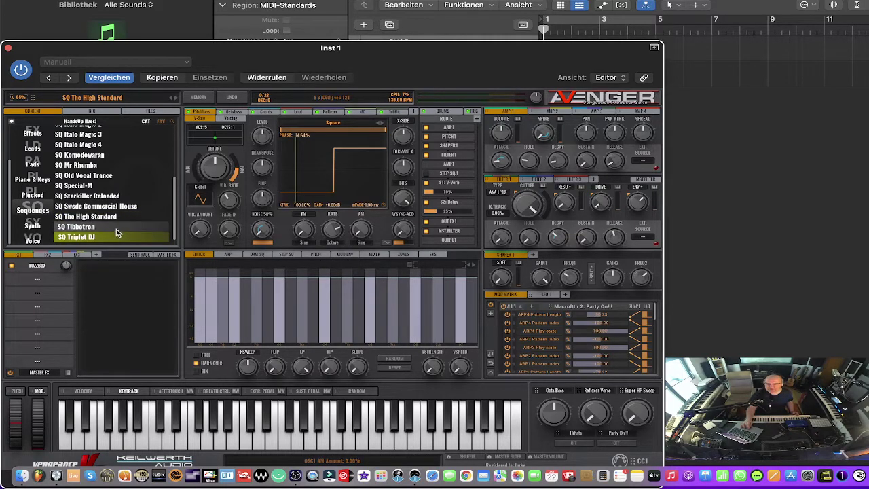
left_click(115, 227)
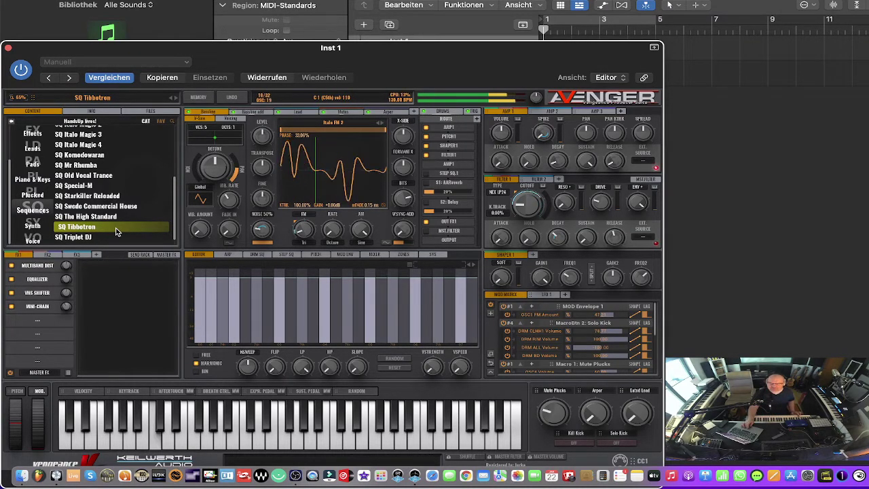
left_click(106, 237)
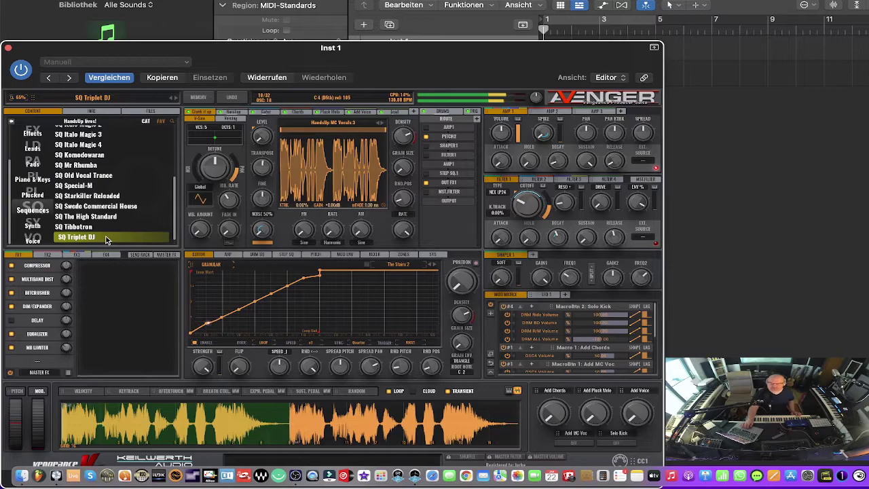
scroll(106, 239, "down", 1)
left_click(105, 239)
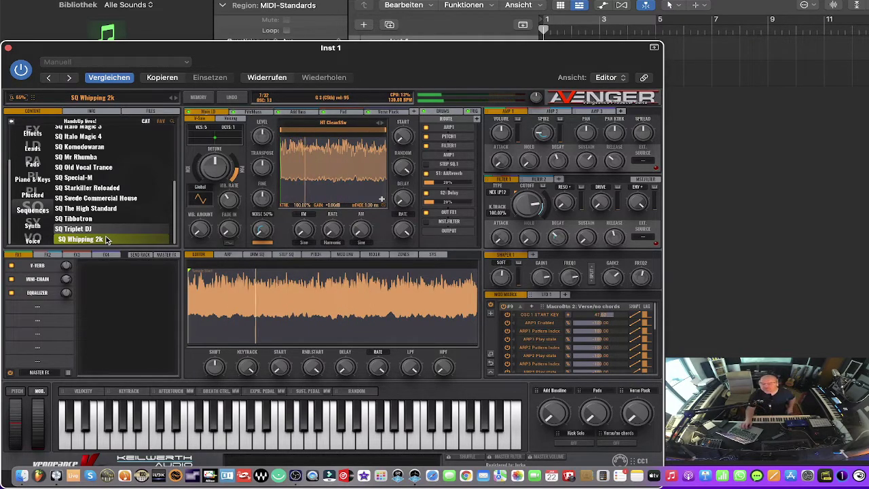
Step: Show the Arp category of the expansion and audition AR Aclass Liner, AR Beauty Break and AR Bully Bassline
scroll(102, 224, "up", 5)
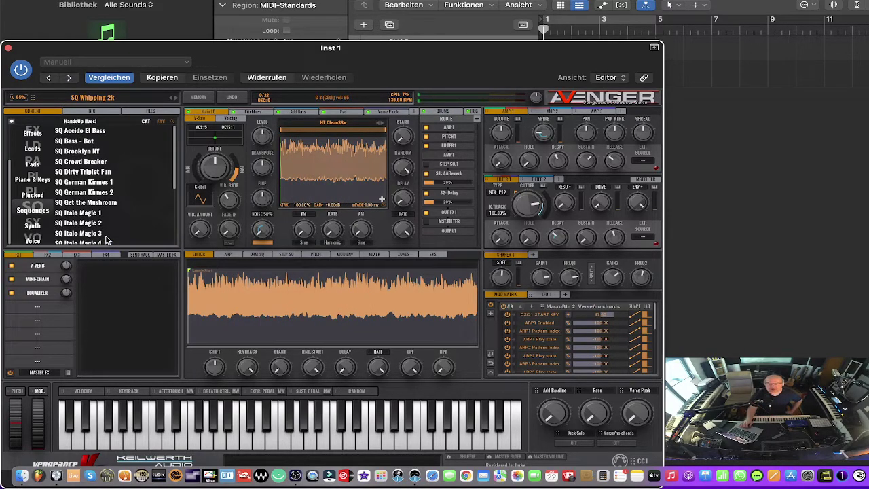
scroll(27, 169, "up", 3)
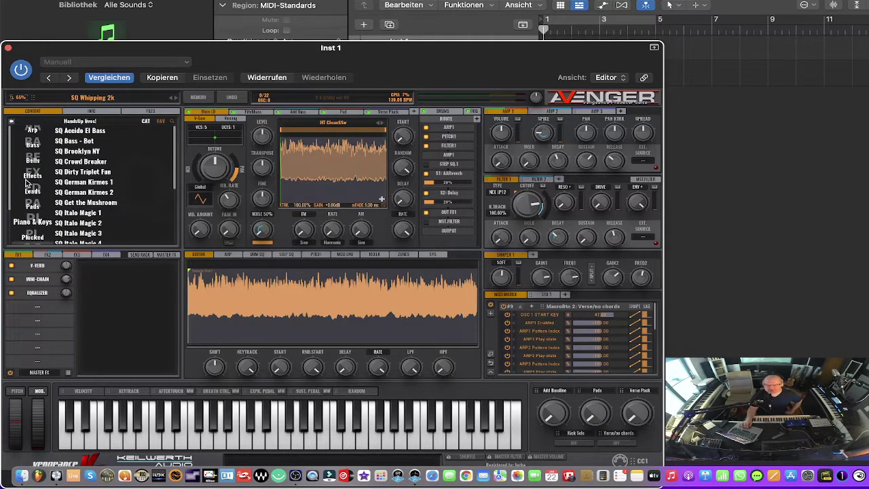
left_click(33, 135)
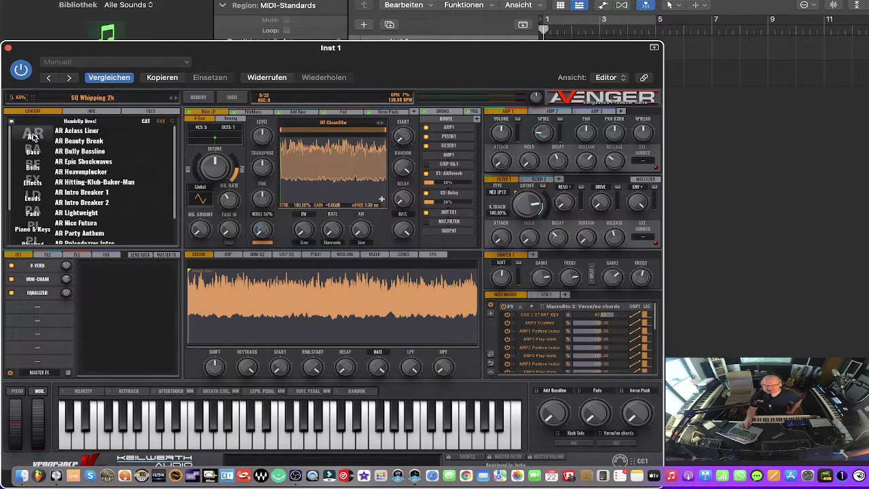
left_click(78, 131)
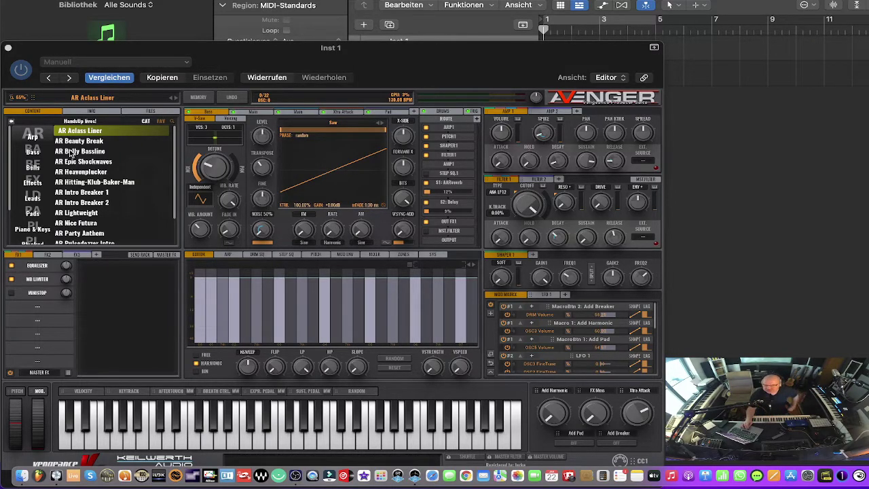
left_click(63, 142)
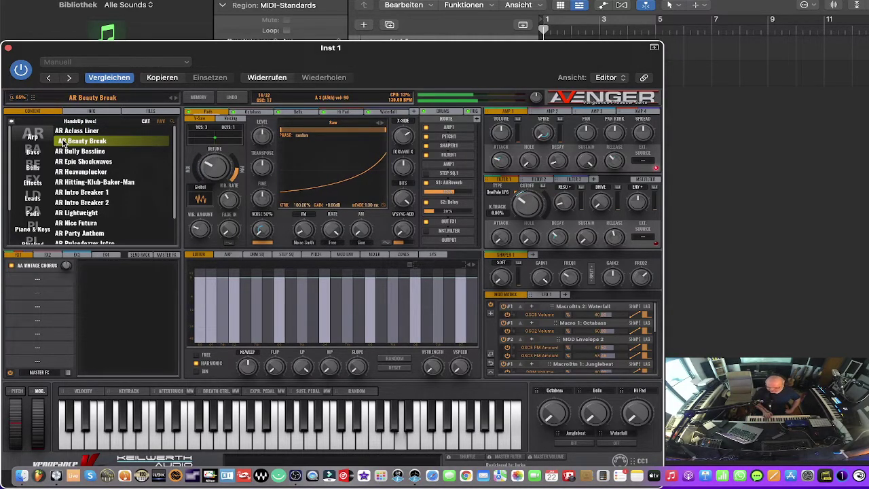
left_click(71, 152)
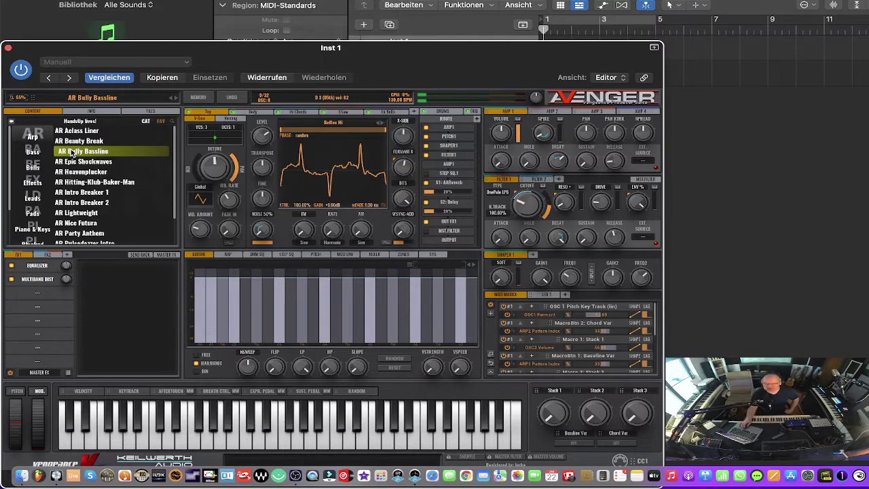
Step: Audition the arp presets AR Epic Shockwaves, AR Heavenplucker, AR Hitting-Klub-Baker-Man, AR Intro Breaker 1 and AR Intro Breaker 2 in turn
left_click(71, 162)
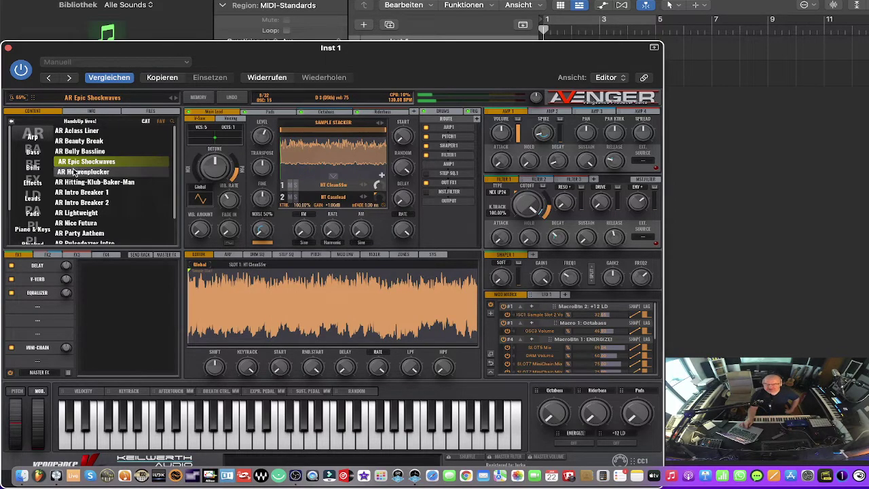
left_click(75, 172)
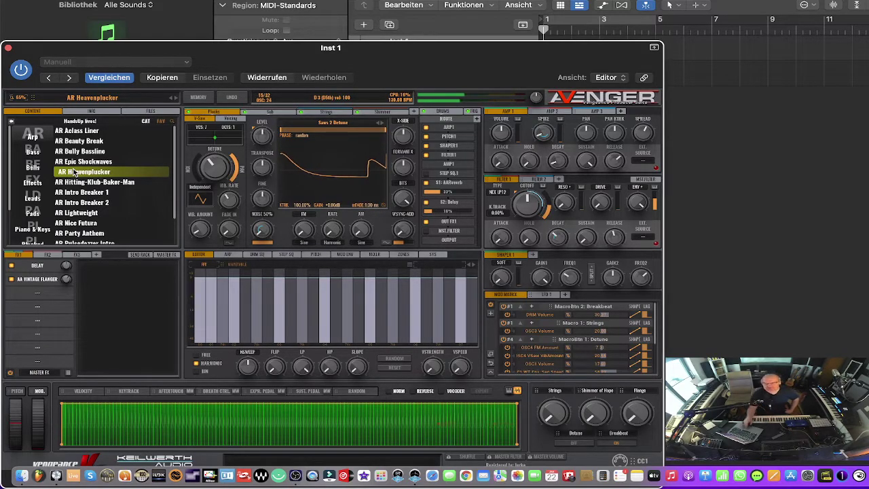
left_click(79, 182)
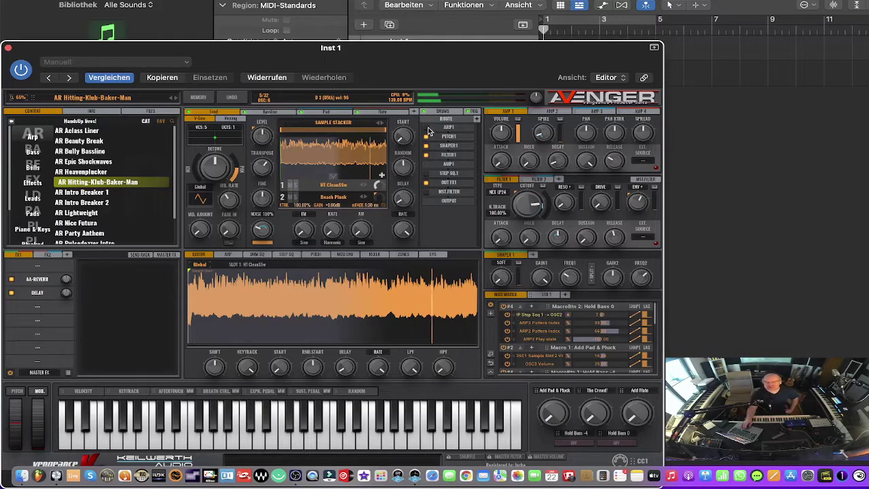
left_click(119, 194)
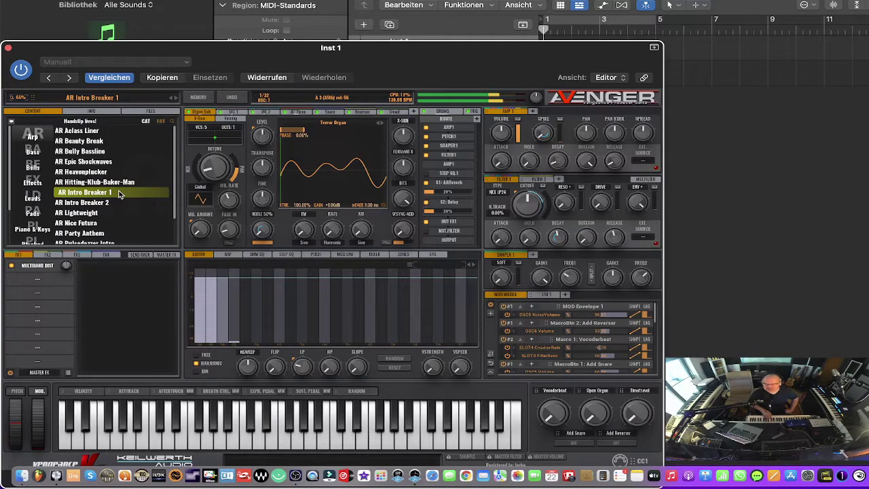
left_click(106, 204)
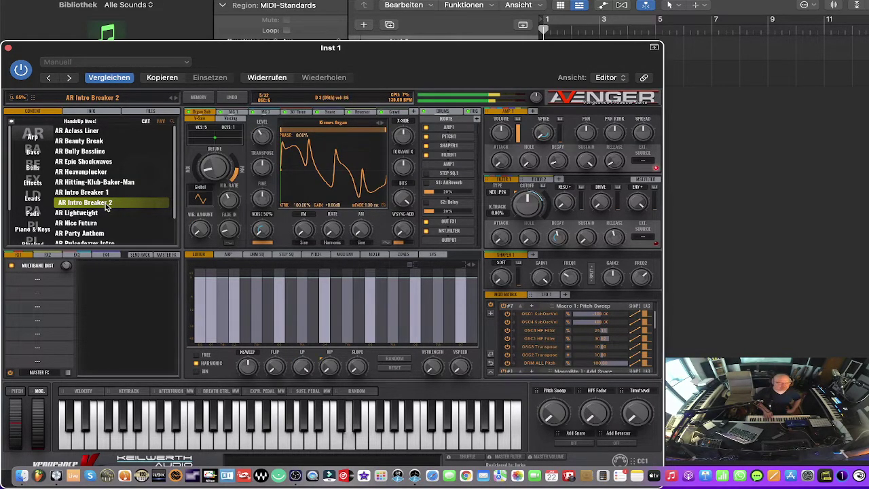
Step: Audition the arp presets AR Lightweight, AR Nice Futura, AR Party Anthem and AR Pulsedozzer Intro in turn
left_click(95, 213)
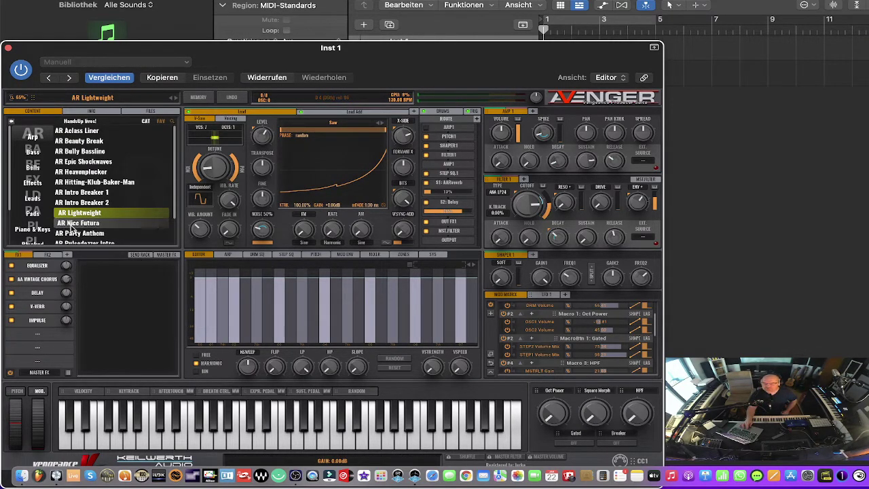
left_click(73, 224)
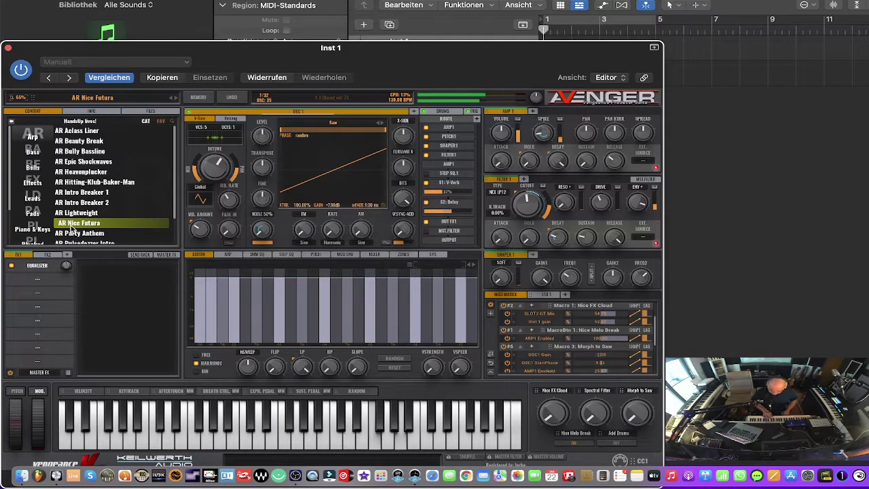
scroll(72, 227, "down", 2)
left_click(71, 216)
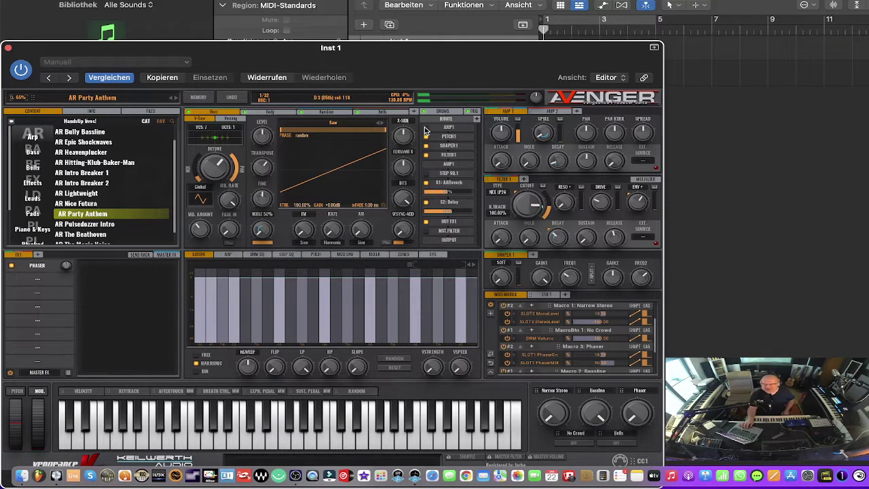
left_click(82, 225)
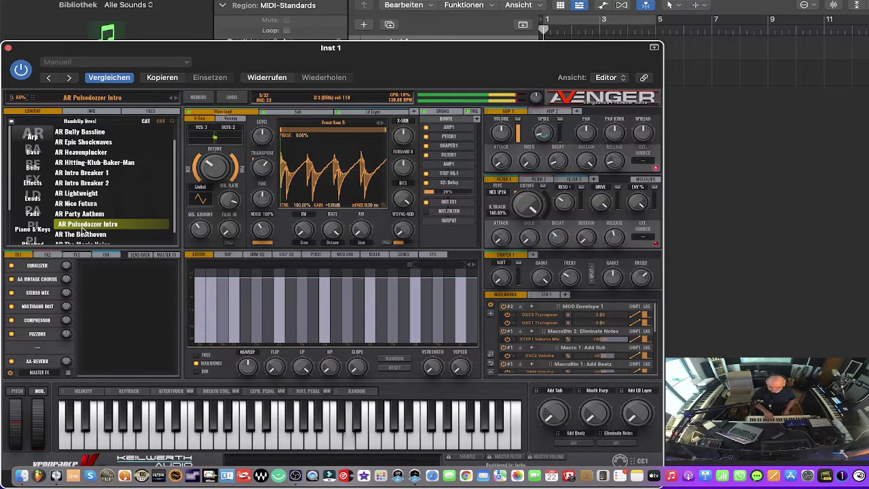
Step: Audition the last arp presets AR The Beathoven, AR The Magic Voice and AR Two Ravy 3o3s
scroll(82, 231, "down", 1)
left_click(81, 219)
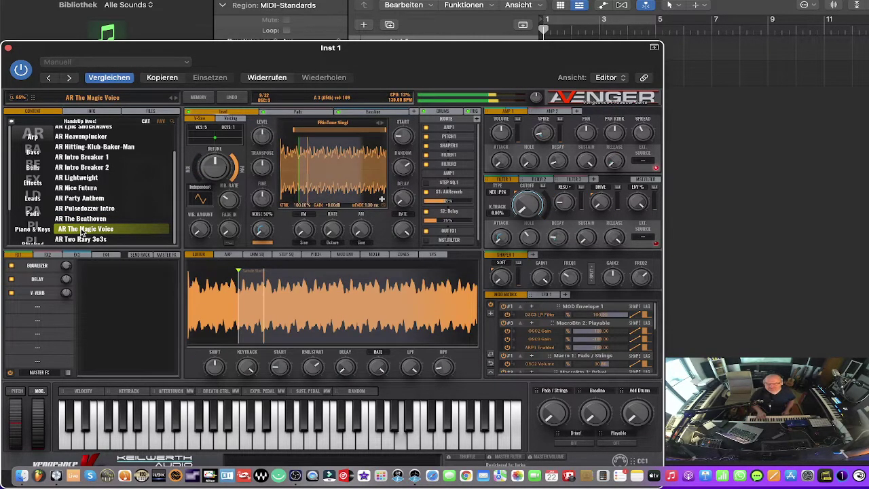
left_click(82, 239)
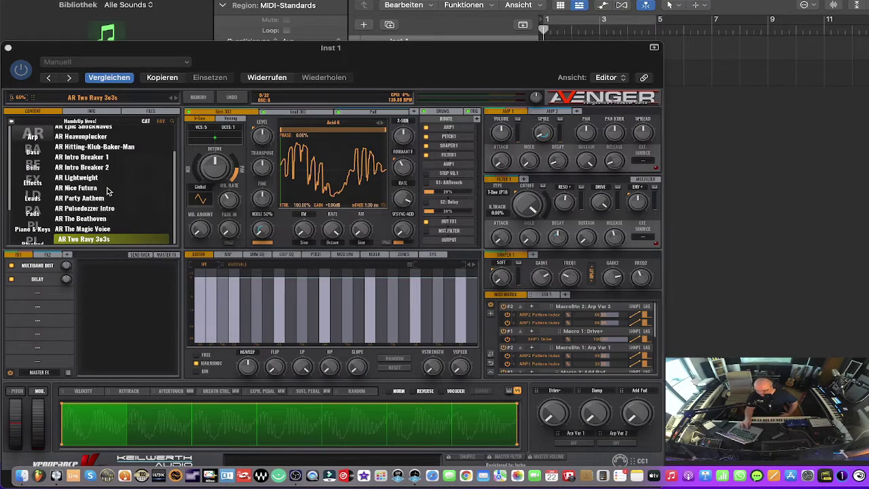
Step: Show the Bass category and audition BA Another Zomby, BA Bulldozzer Basslead 1, BA Bulldozzer Basslead 2 and BA Dirty B!
left_click(32, 151)
scroll(105, 148, "up", 5)
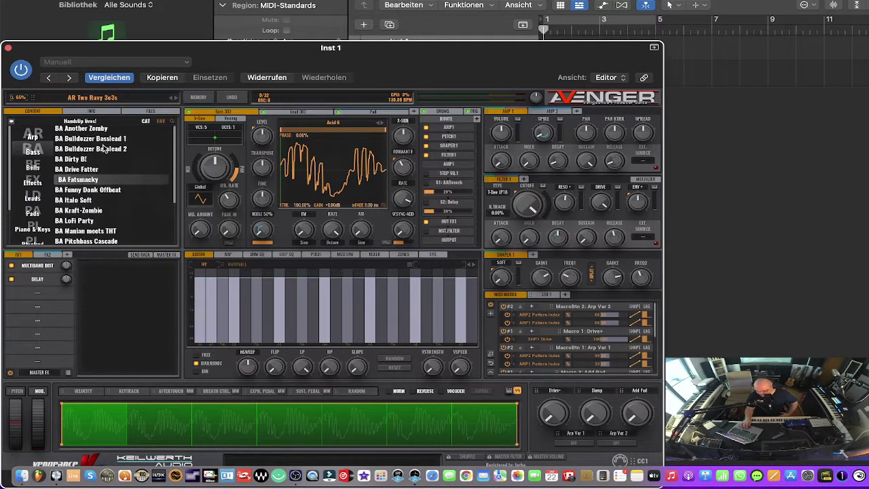
left_click(99, 131)
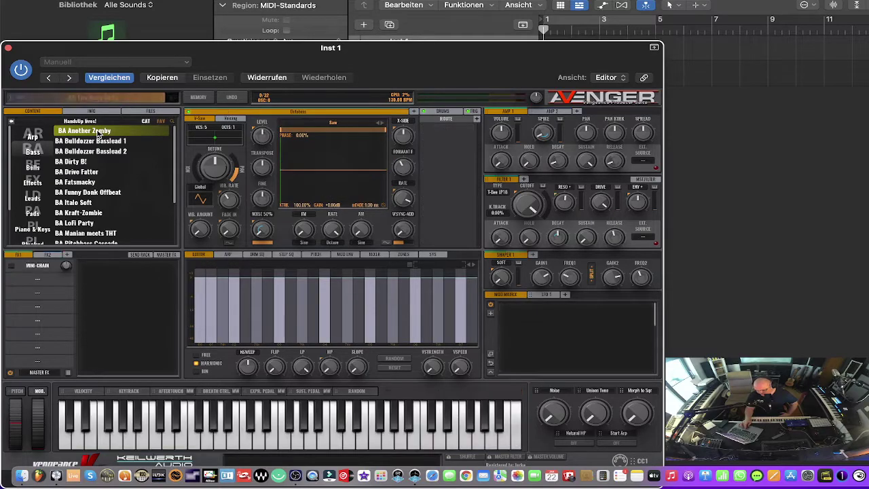
left_click(98, 141)
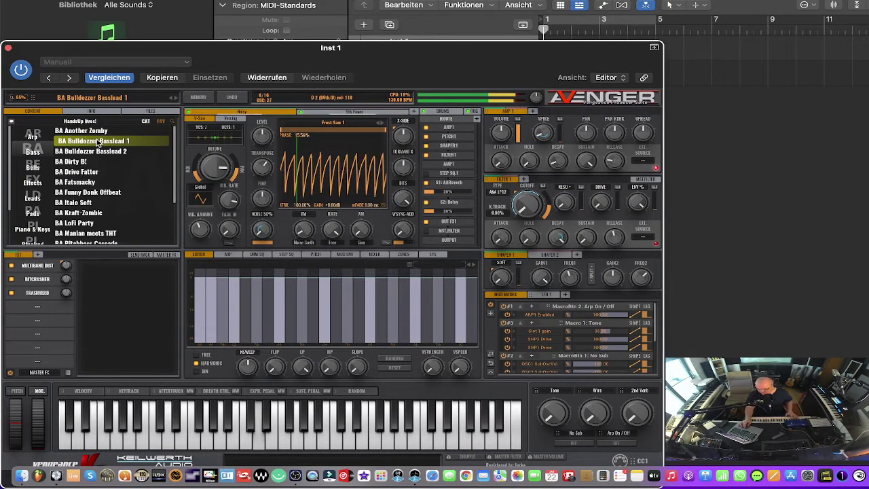
left_click(93, 152)
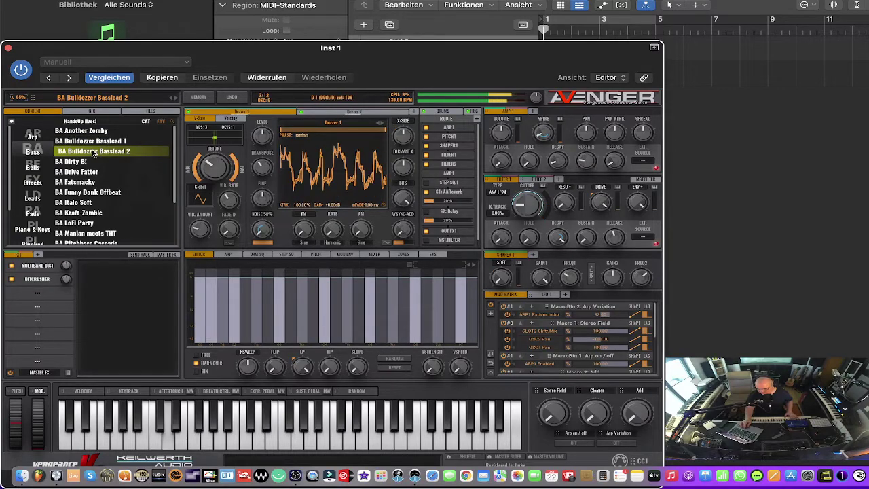
left_click(86, 160)
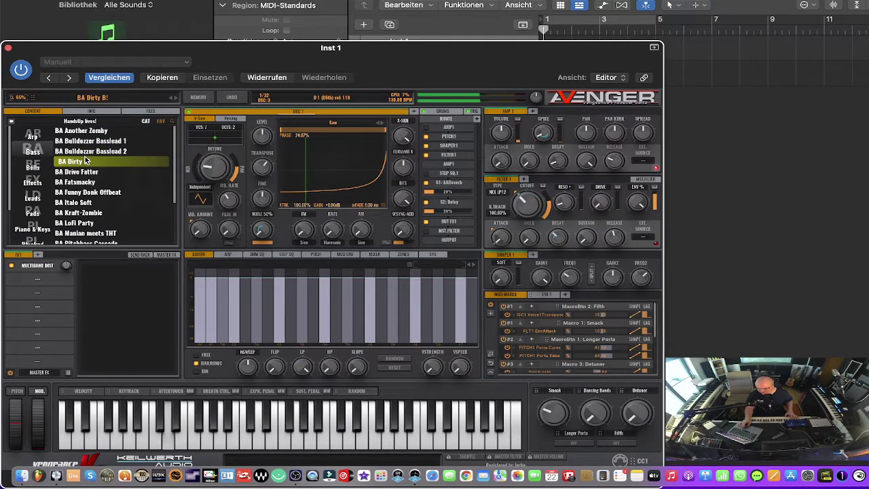
Step: Audition the bass presets BA Drive Fatter, BA Fatsmacky, BA Funny Donk Offbeat and BA Italo Soft in turn
left_click(82, 172)
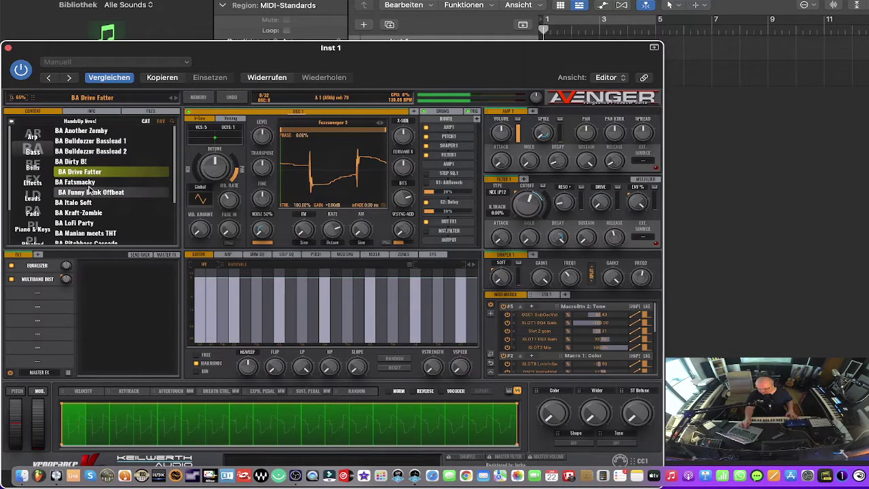
left_click(85, 182)
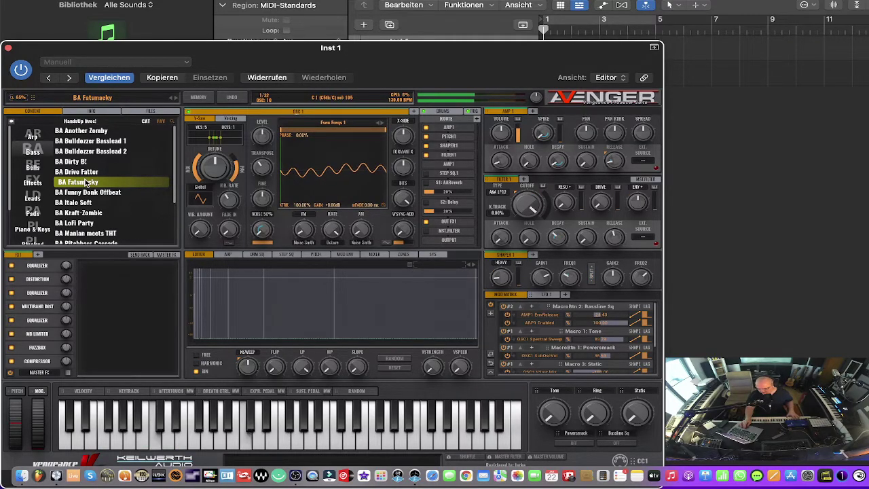
left_click(87, 194)
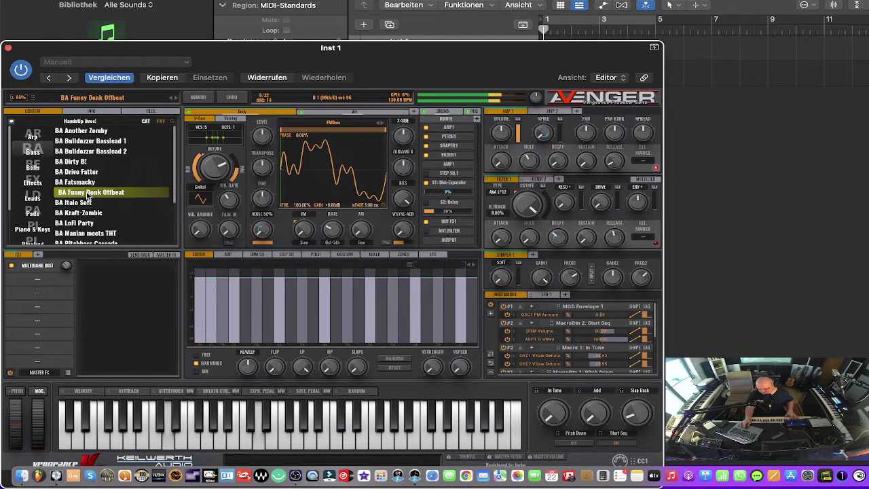
left_click(86, 202)
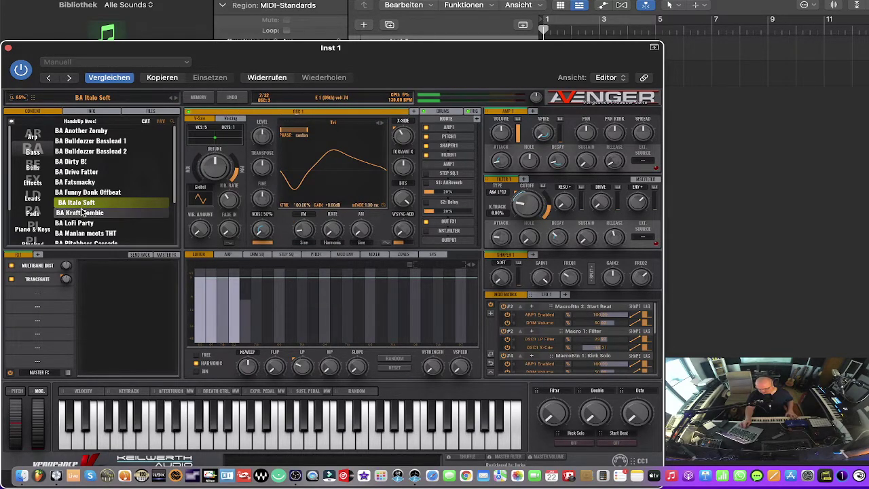
Step: Audition the bass presets BA Kraft-Zombie, BA LoFi Party, BA Manian meets THT and BA Pitchbass Cascade in turn
left_click(82, 213)
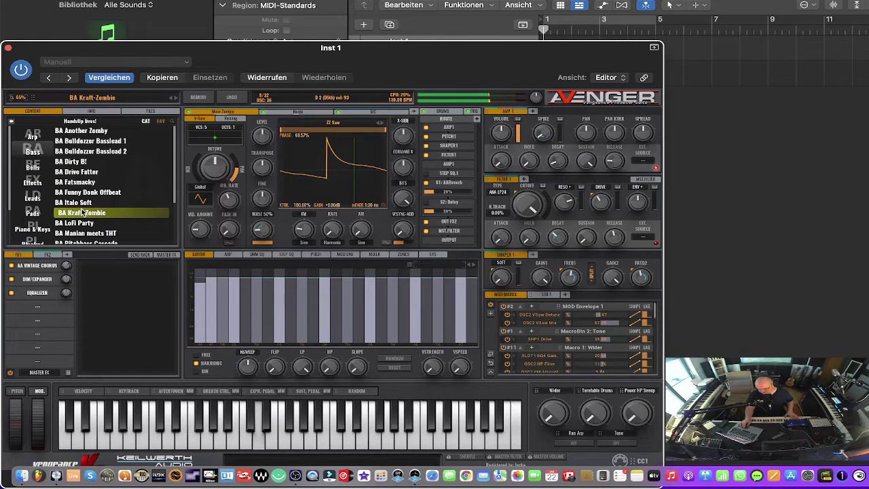
left_click(81, 223)
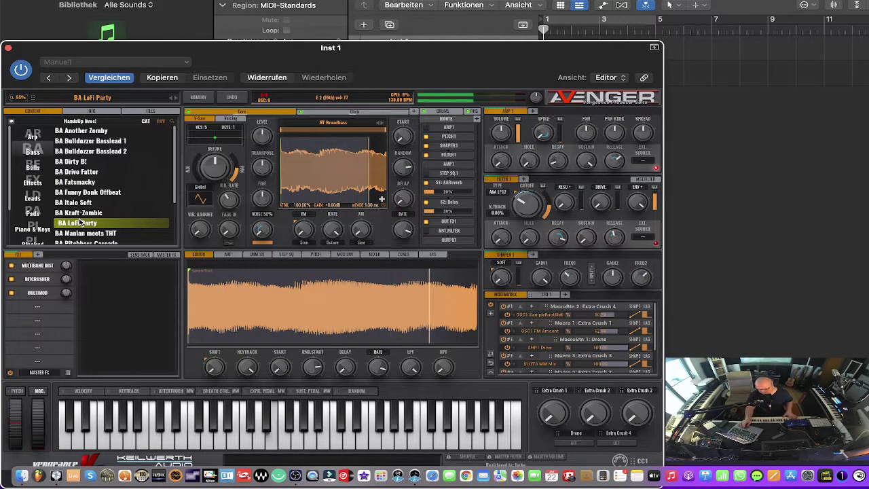
left_click(77, 233)
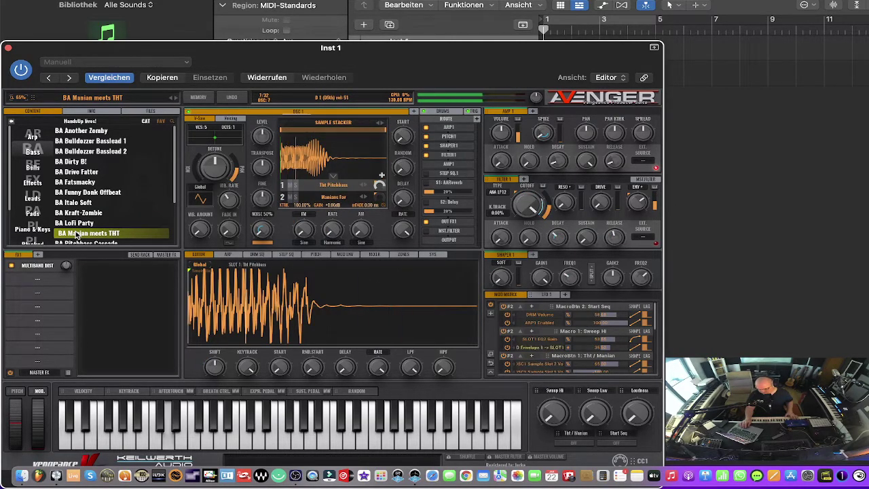
scroll(79, 226, "down", 3)
left_click(81, 214)
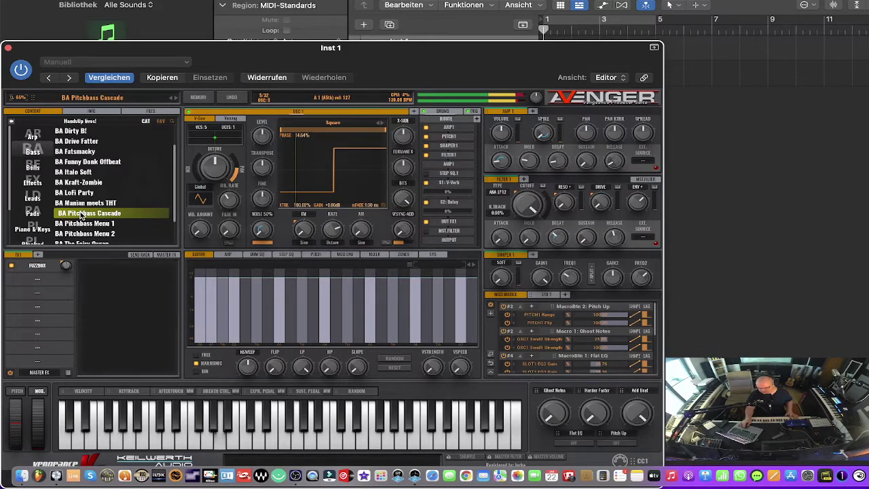
Step: Audition BA Pitchbass Menu 1, BA Pitchbass Menu 2, BA The Fairy Organ and BA The Up & Down Bassline 1
left_click(80, 222)
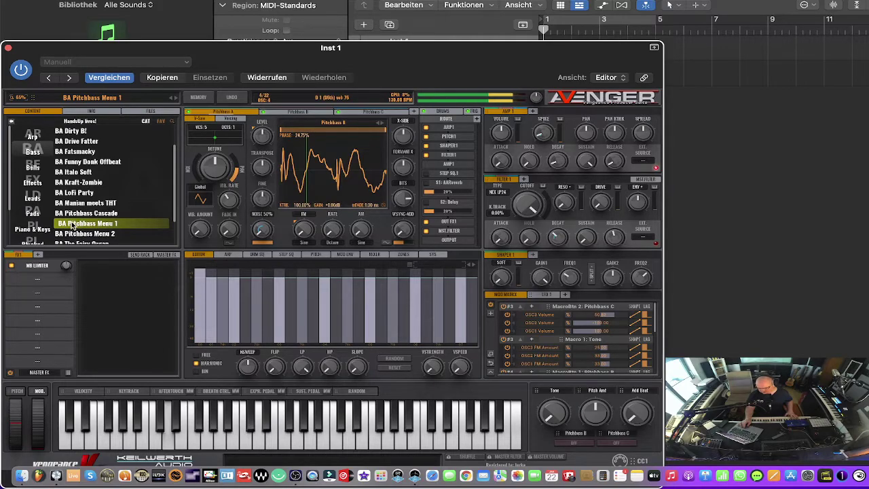
left_click(70, 235)
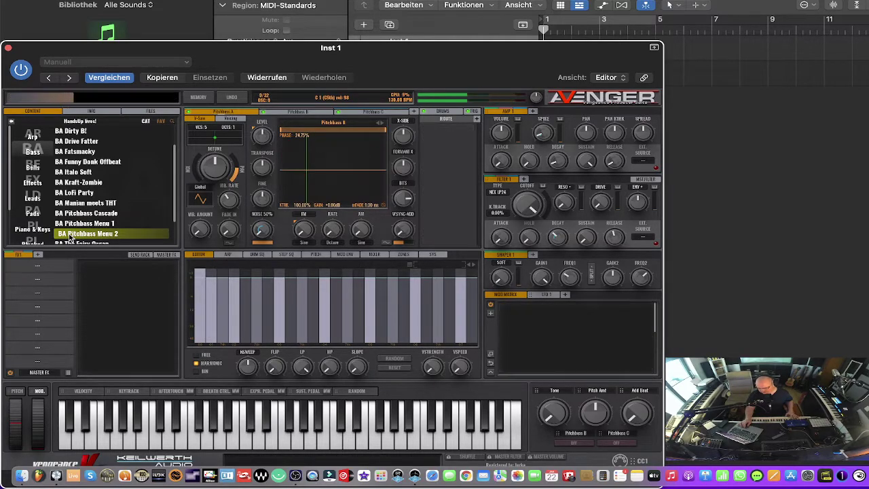
scroll(70, 235, "down", 2)
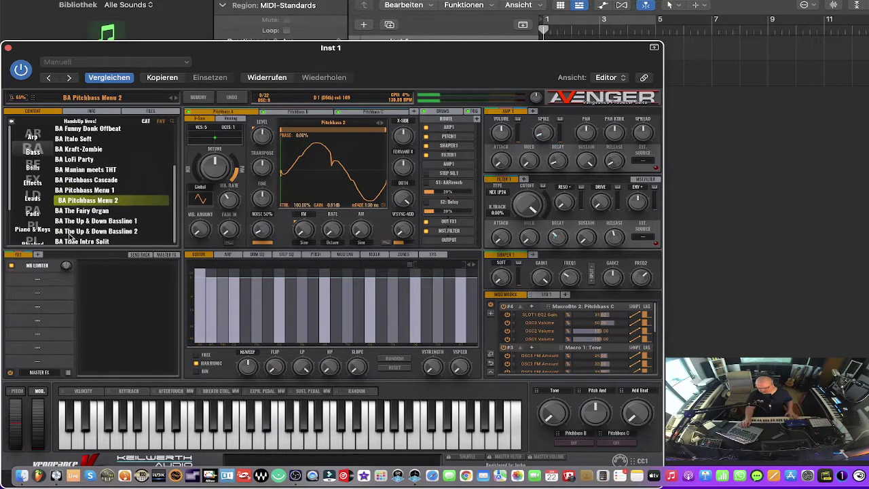
left_click(76, 212)
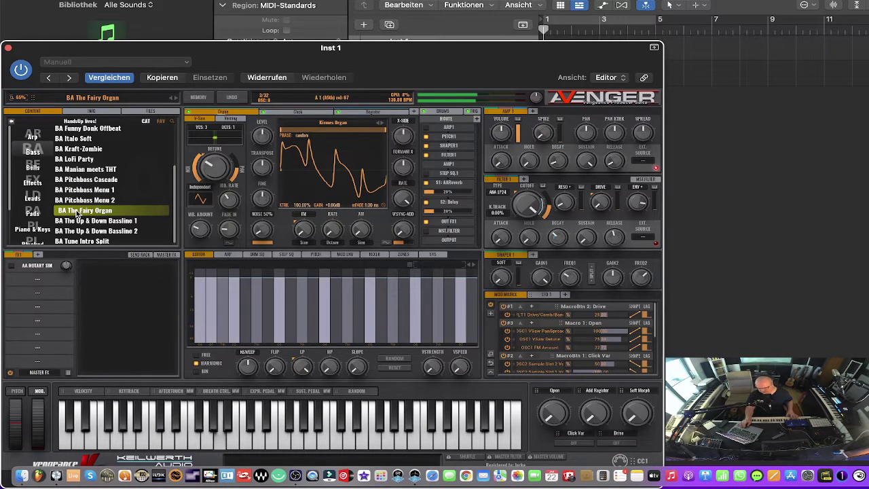
left_click(73, 222)
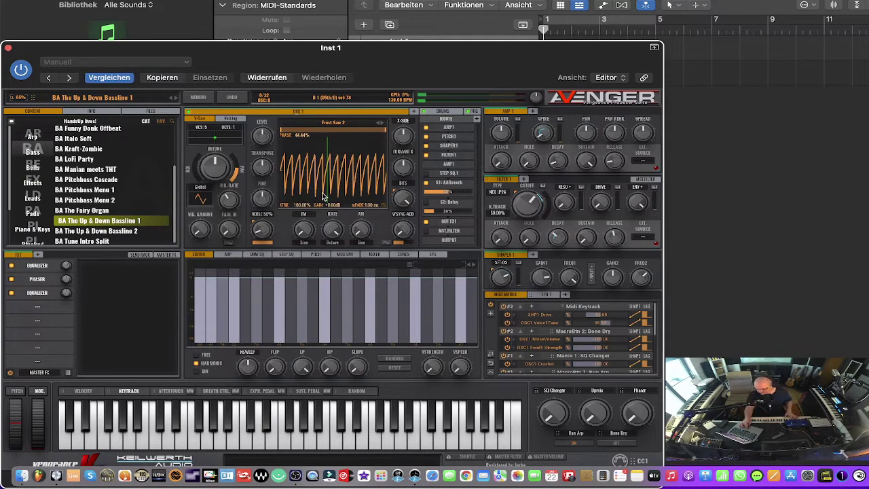
Step: Audition the last bass presets BA The Up & Down Bassline 2 and BA Tune Intro Split
left_click(133, 232)
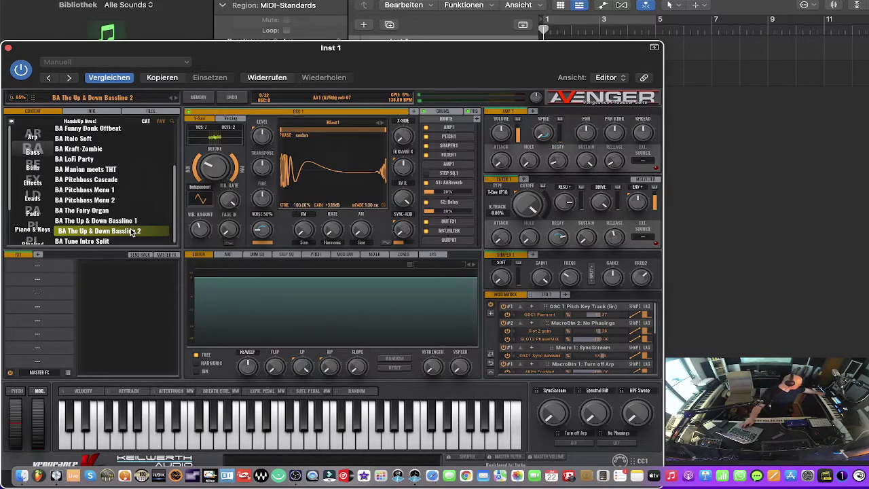
scroll(102, 241, "down", 1)
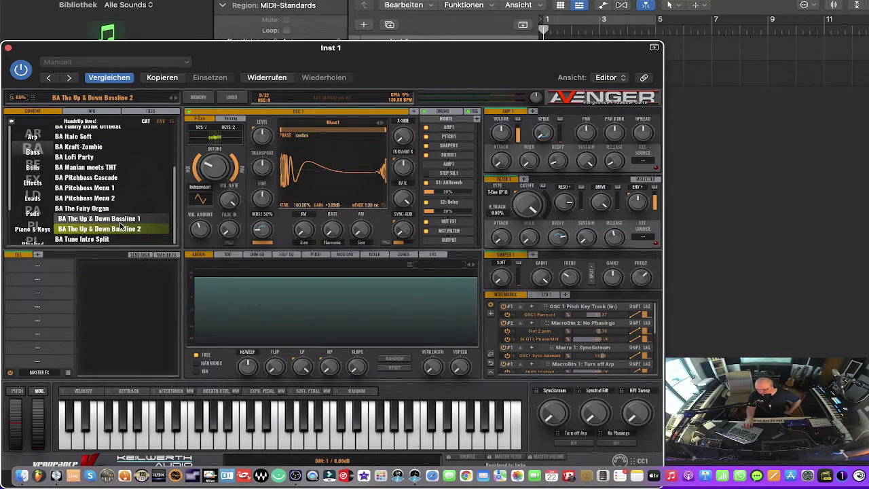
left_click(94, 240)
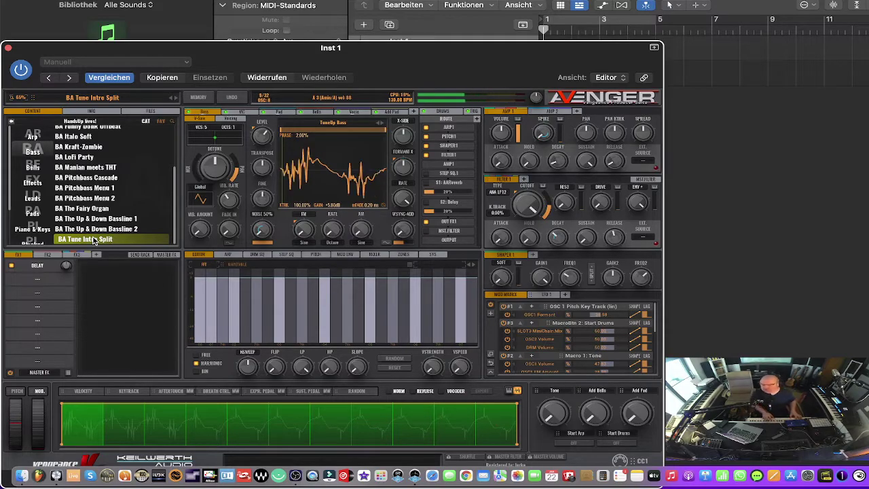
Step: Show the Bells category and audition BL Arped Bells, BL Chinese Bells and BL Clean and Bright
left_click(85, 157)
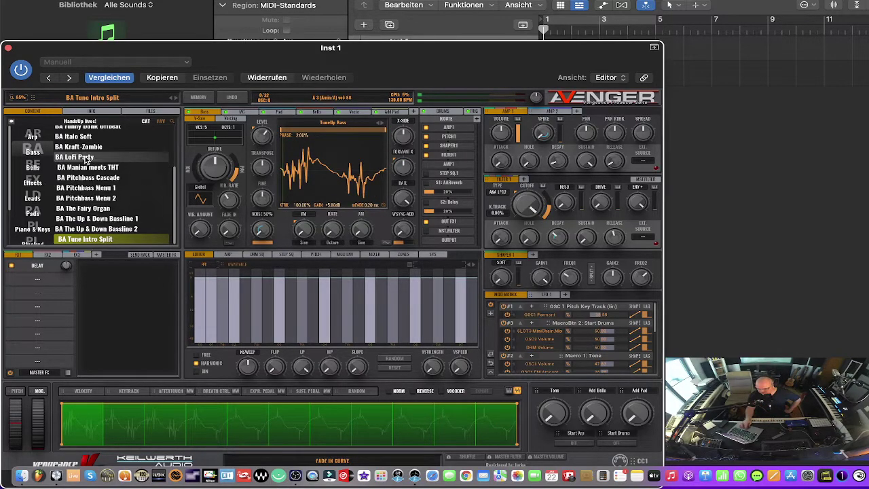
scroll(86, 160, "up", 3)
left_click(33, 167)
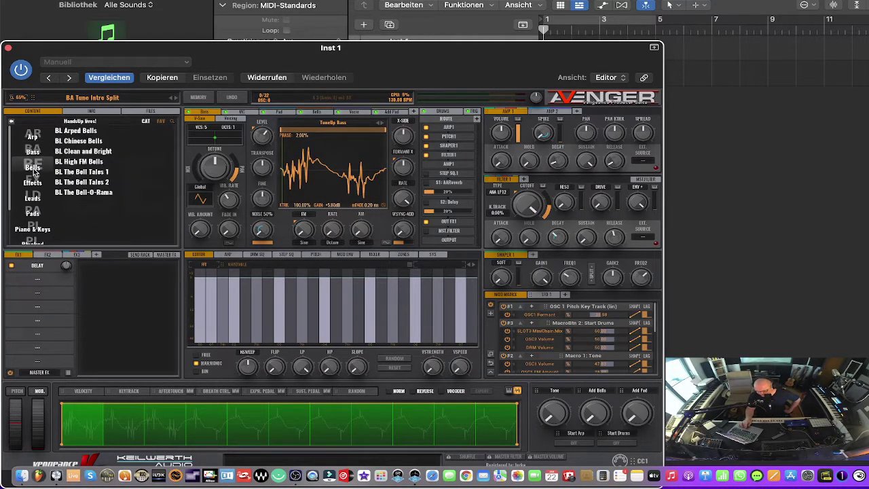
left_click(85, 132)
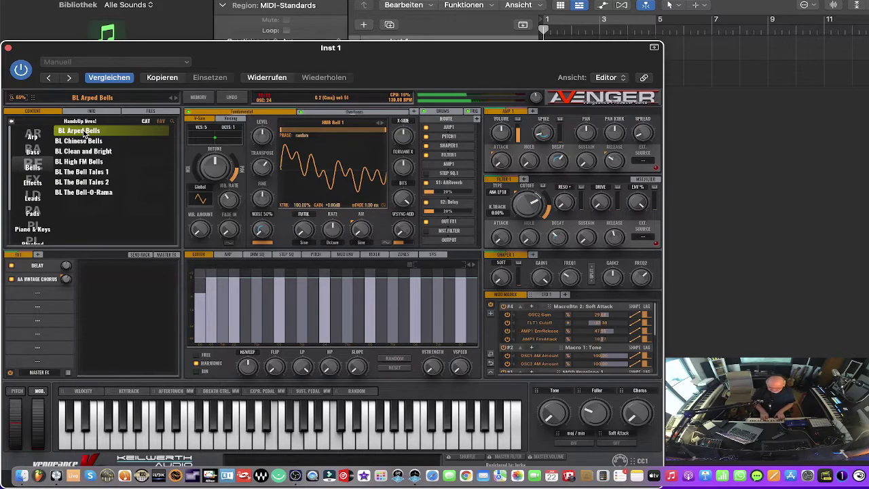
left_click(82, 141)
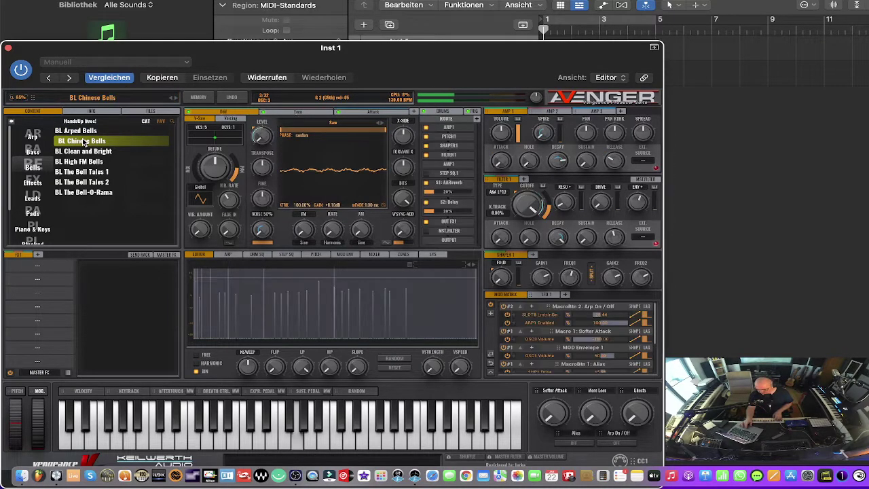
left_click(85, 152)
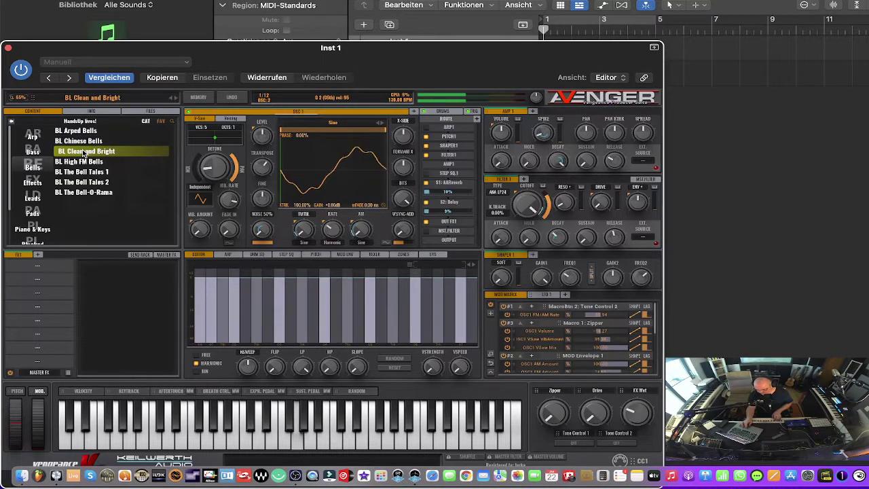
Step: Audition BL High FM Bells, BL The Bell Tales 1, BL The Bell Tales 2 and BL The Bell-O-Rama, and show the Effects category
left_click(84, 162)
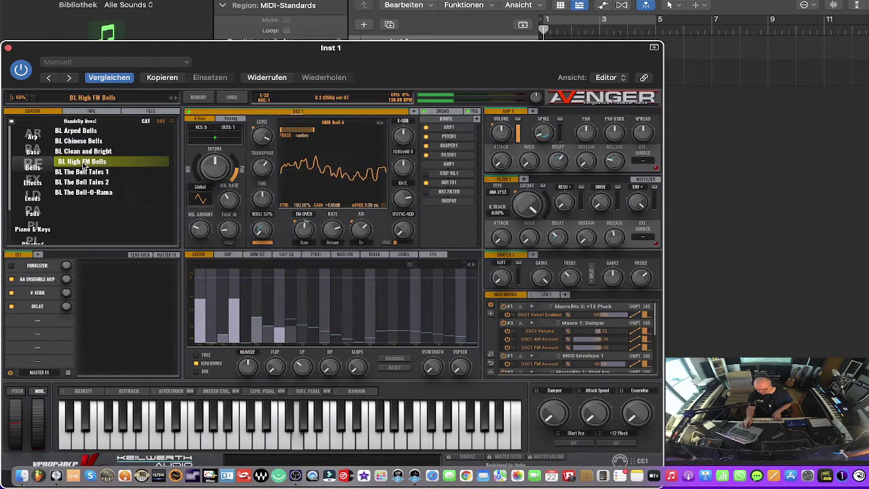
left_click(83, 173)
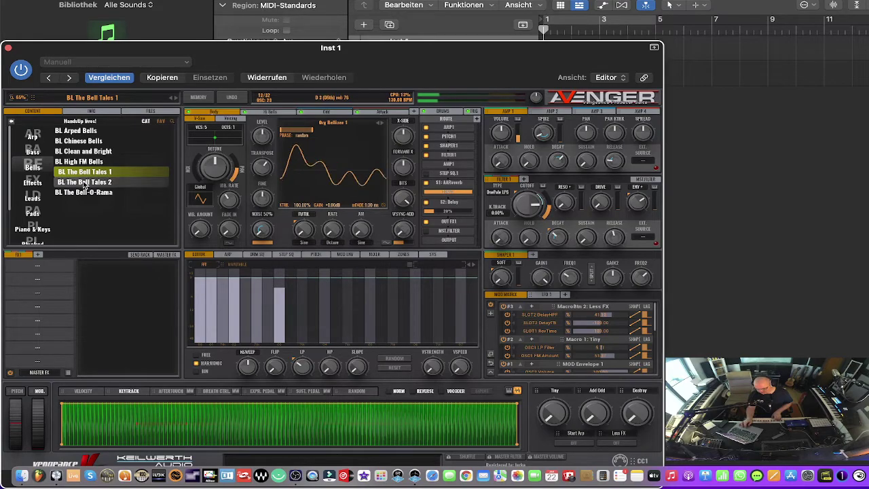
left_click(84, 182)
left_click(82, 193)
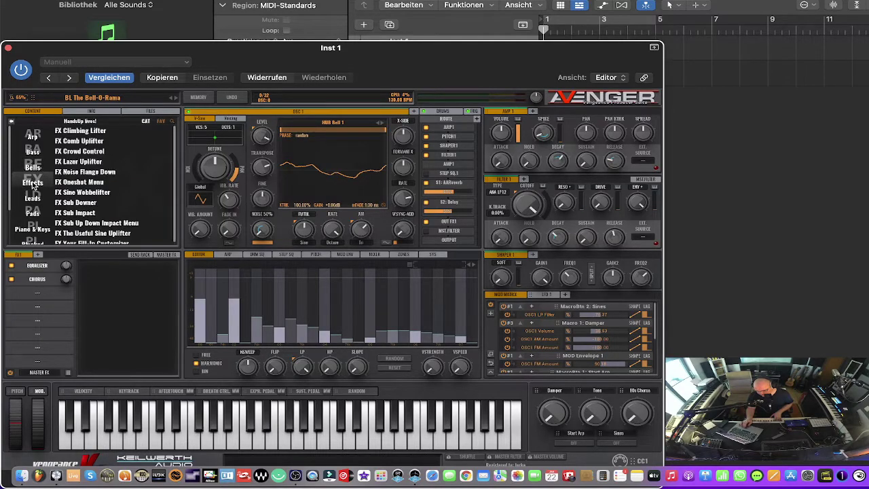
Step: Audition the effects presets FX Climbing Lifter, FX Comb Uplifter, FX Crowd Control, FX Lazer Uplifter and FX Noise Flange Down
left_click(83, 131)
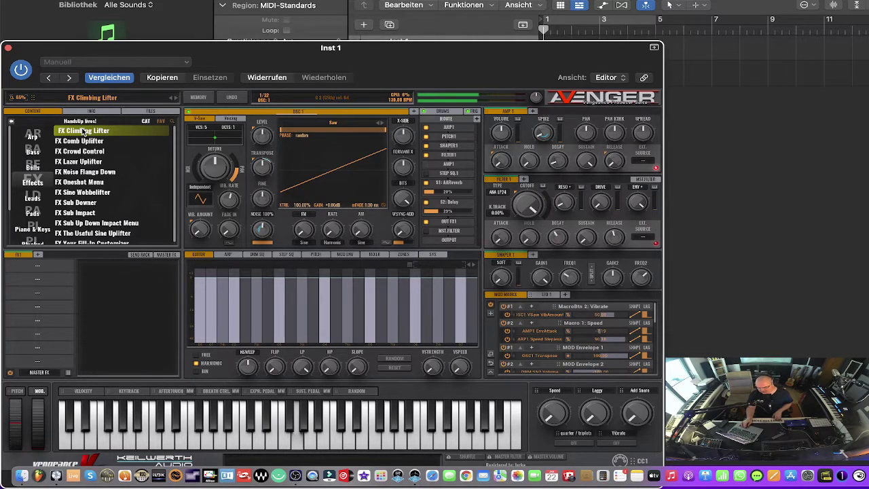
left_click(82, 141)
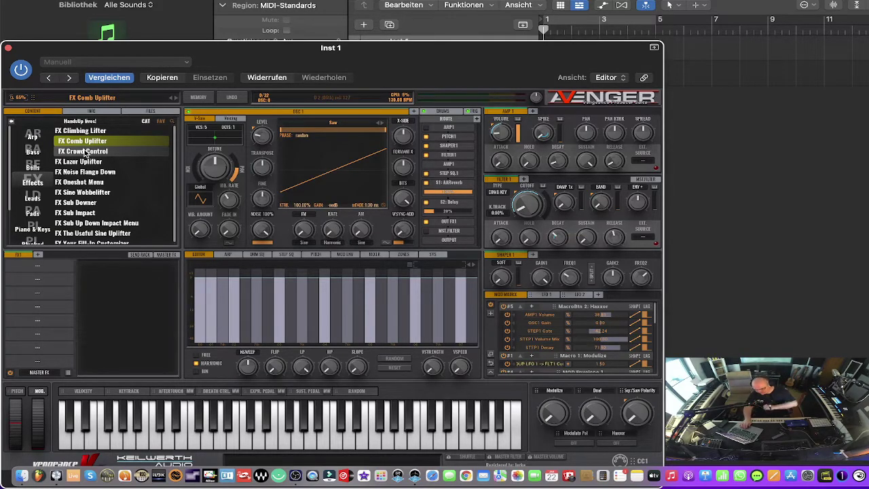
left_click(83, 154)
left_click(83, 160)
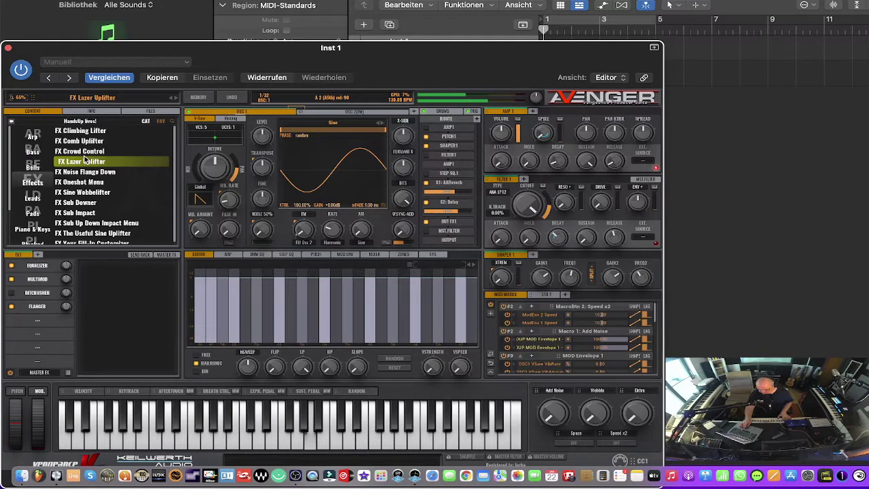
left_click(88, 173)
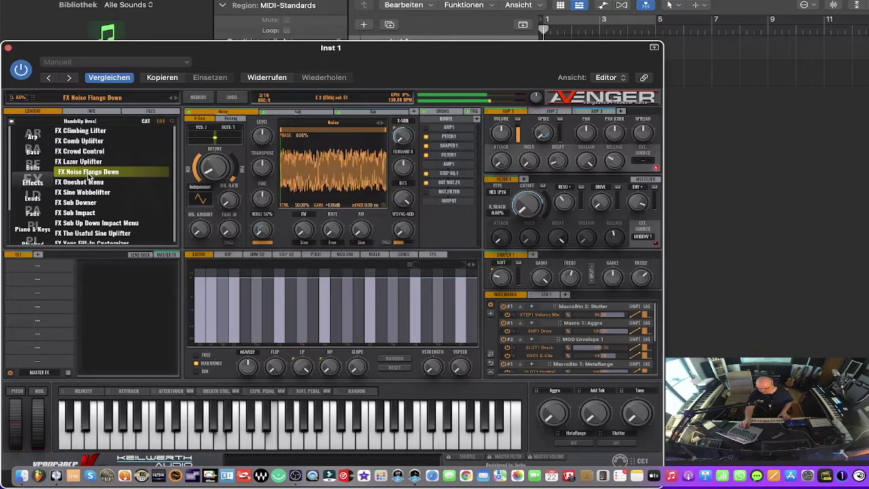
Step: Audition the effects presets FX Oneshot Menu, FX Sine Wobbelifter, FX Sub Downer and FX Sub Impact in turn
left_click(84, 182)
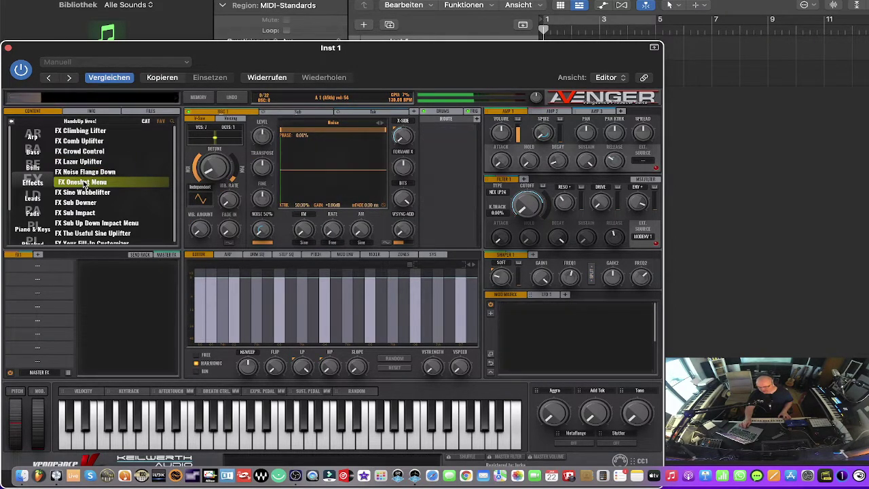
left_click(80, 193)
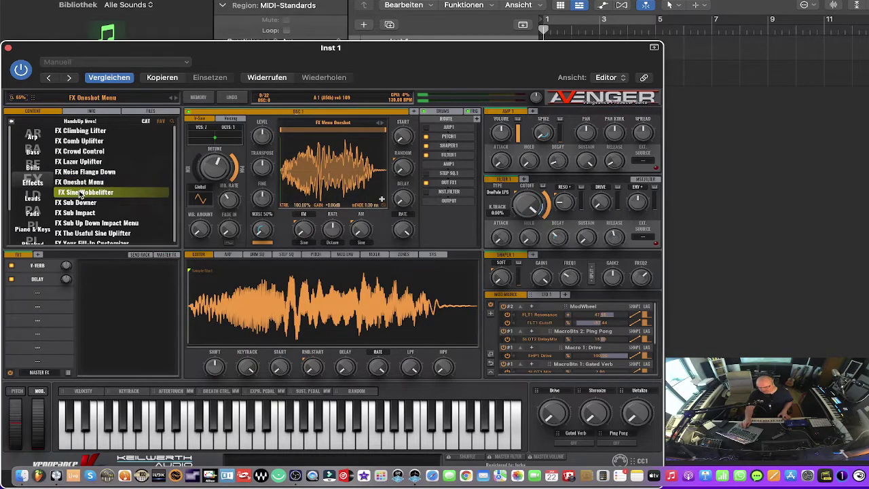
left_click(82, 202)
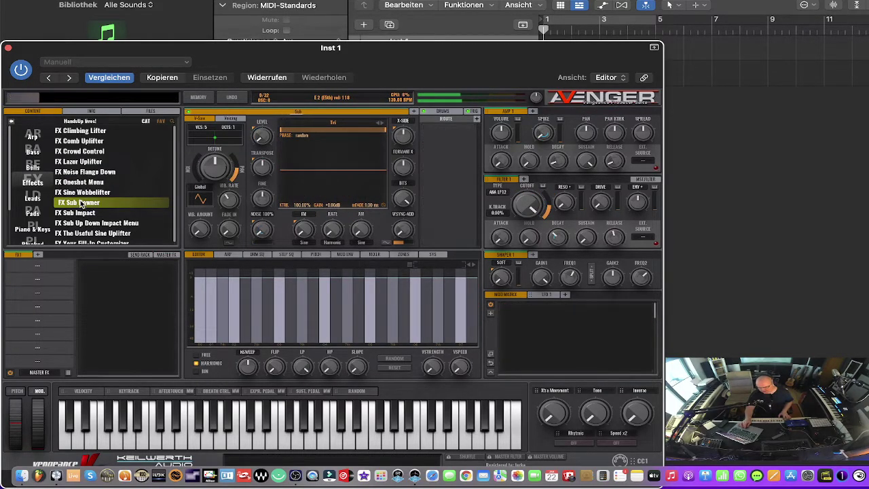
left_click(84, 213)
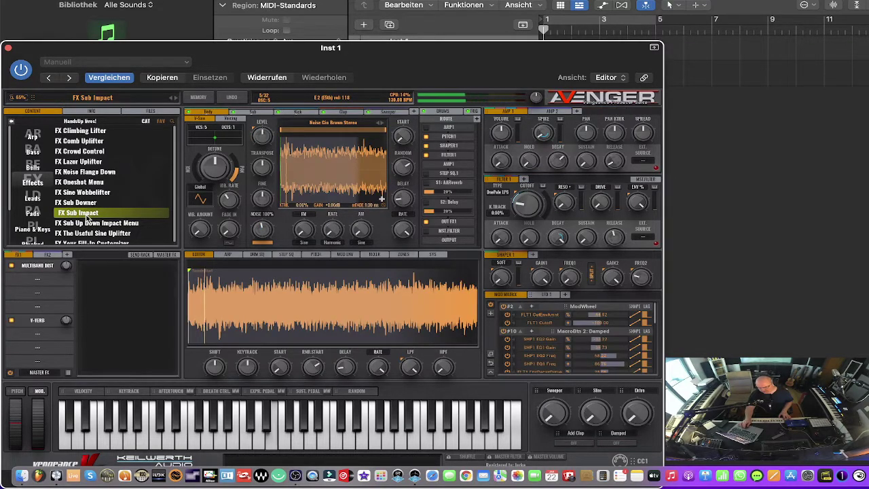
Step: Audition the last effects presets FX Sub Up Down Impact Menu, FX The Useful Sine Uplifter and FX Your Fill-In Customizer
left_click(87, 222)
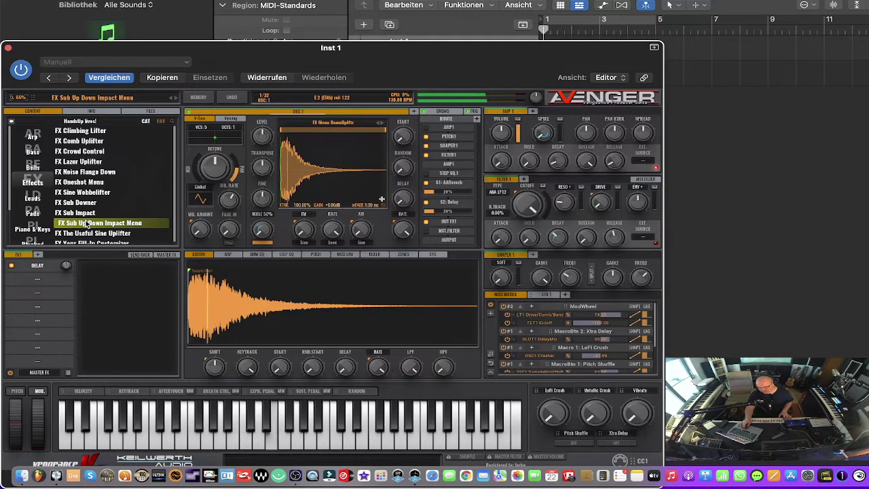
left_click(87, 232)
scroll(88, 236, "down", 1)
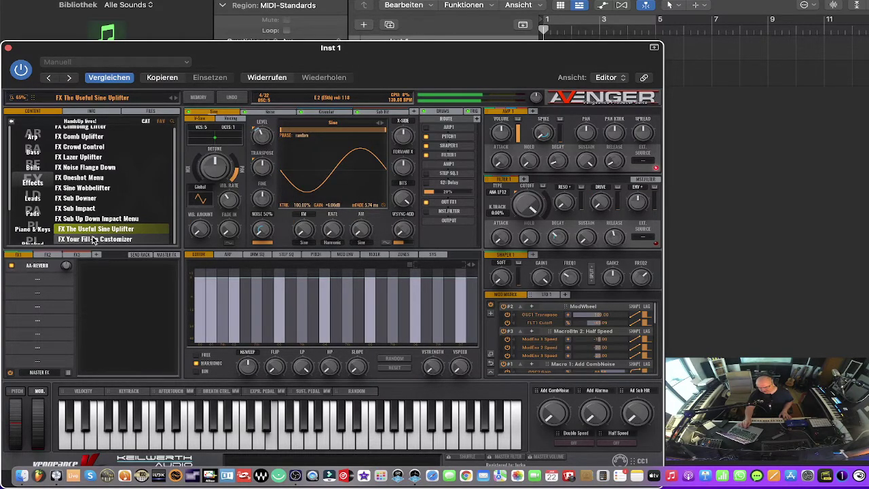
left_click(94, 239)
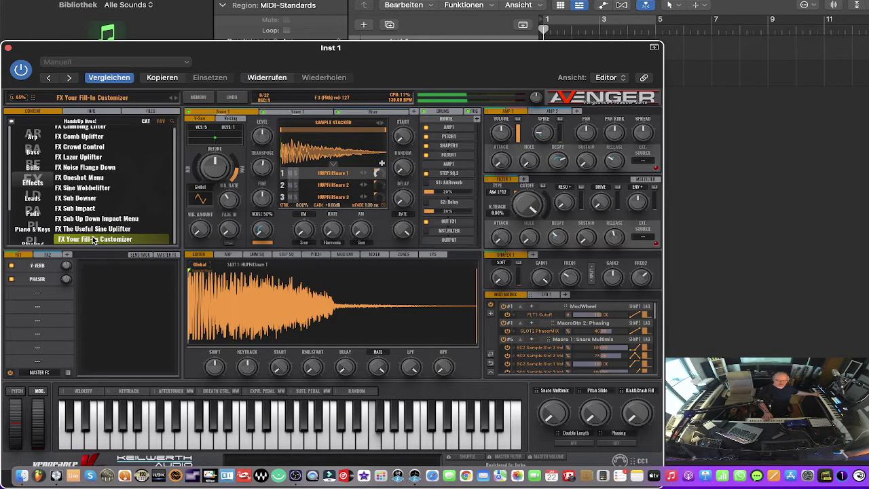
Step: Show the Leads category and audition LD Brutal Cloud with the effects preset 1 - Ambient Verb Drench, followed by LD Bully Grunt
left_click(39, 200)
left_click(97, 132)
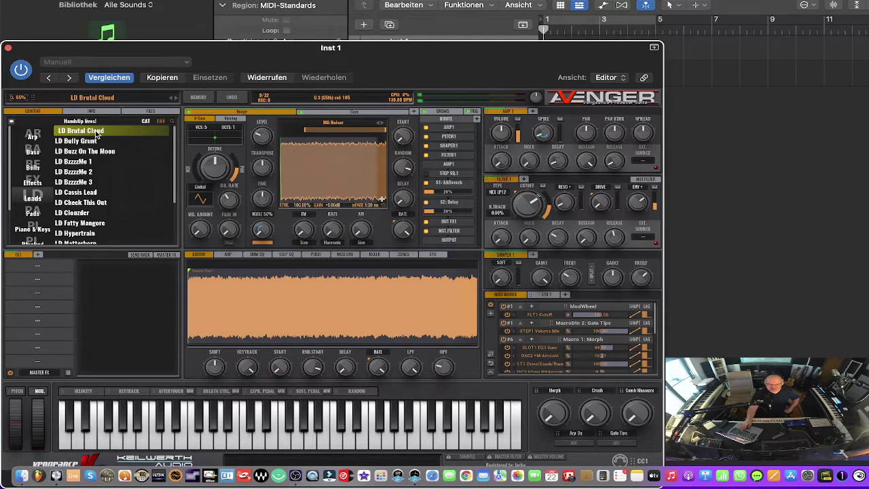
left_click(68, 372)
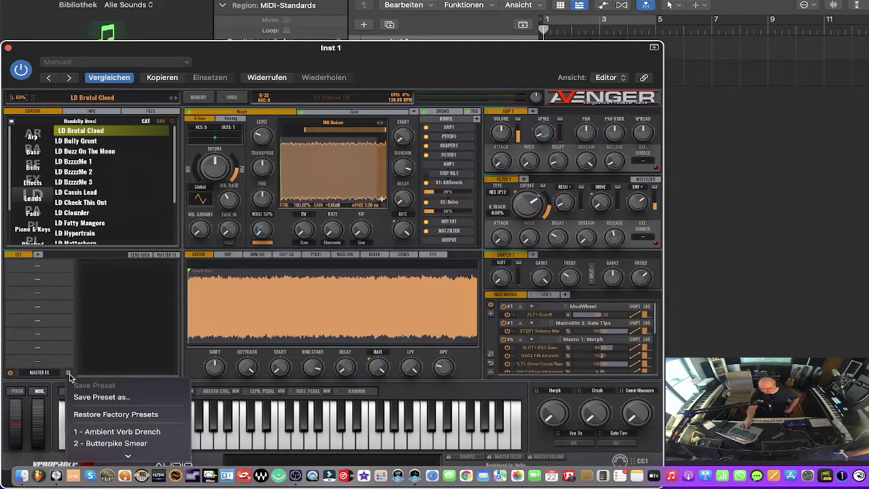
left_click(88, 431)
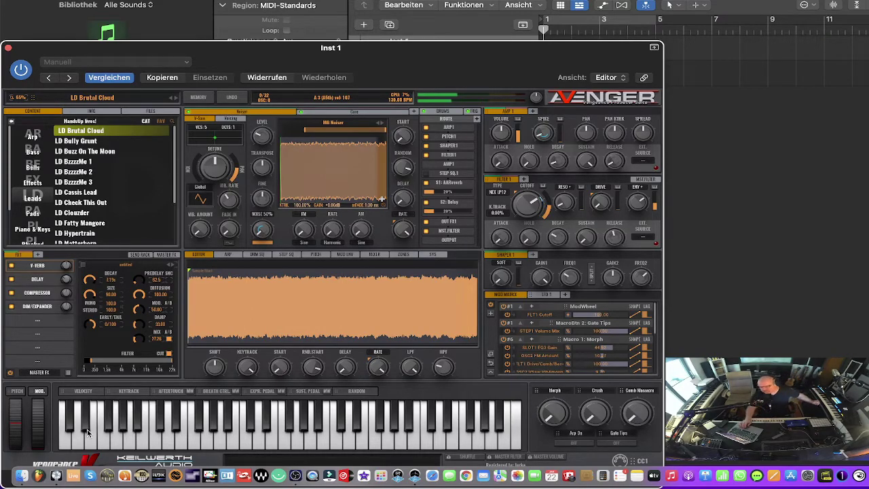
left_click(107, 141)
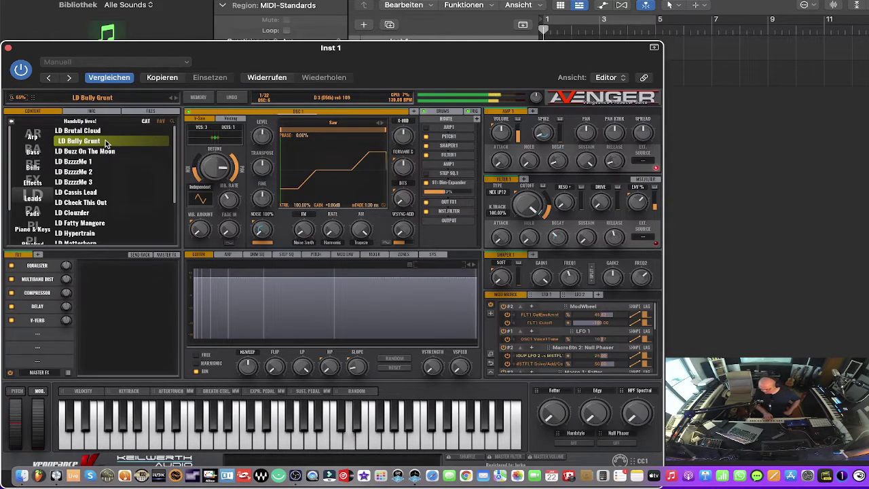
Step: Audition LD Buzz On The Moon with its Spectral Cut macro raised, followed by LD BzzzzMe 1, LD BzzzzMe 2 and LD BzzzzMe 3
left_click(106, 152)
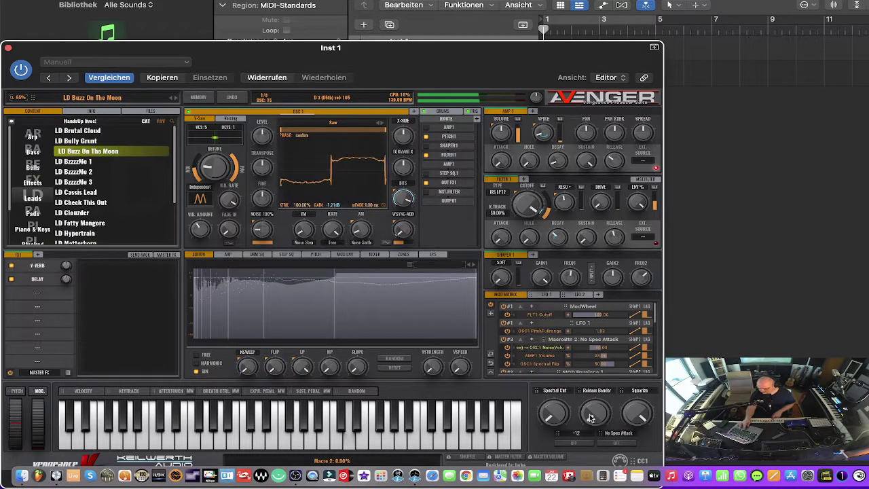
left_click_drag(554, 412, 554, 398)
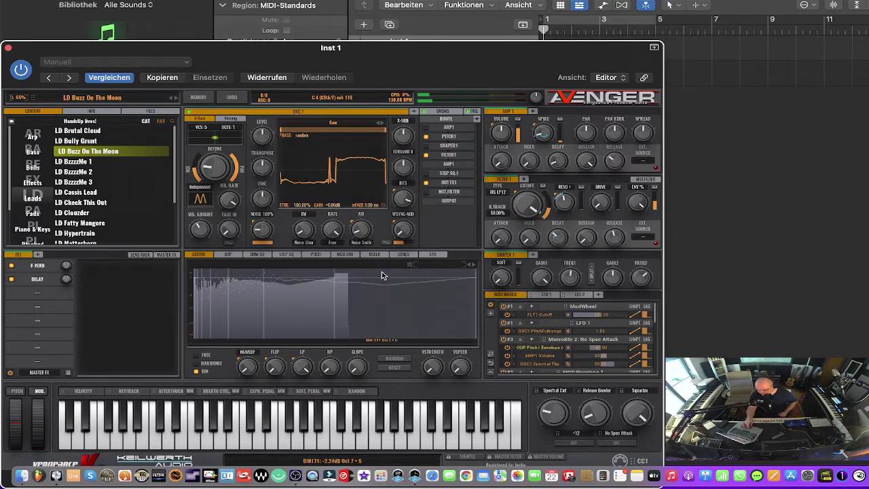
left_click(103, 163)
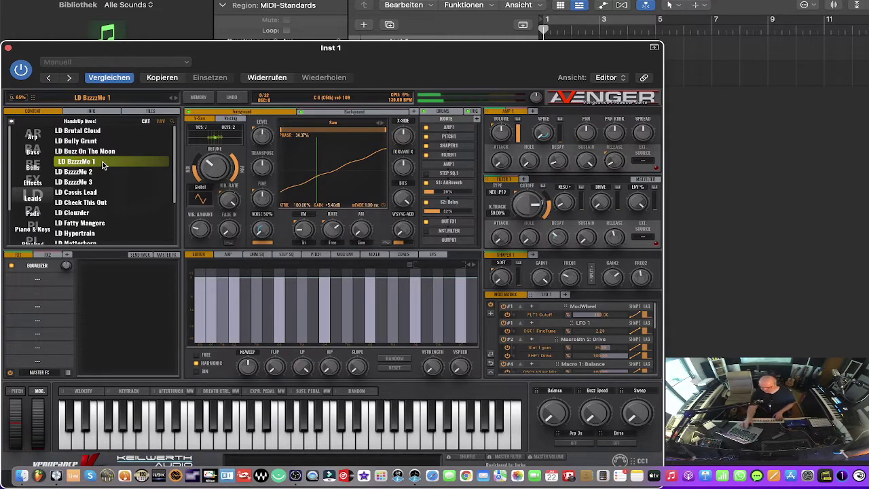
left_click(95, 173)
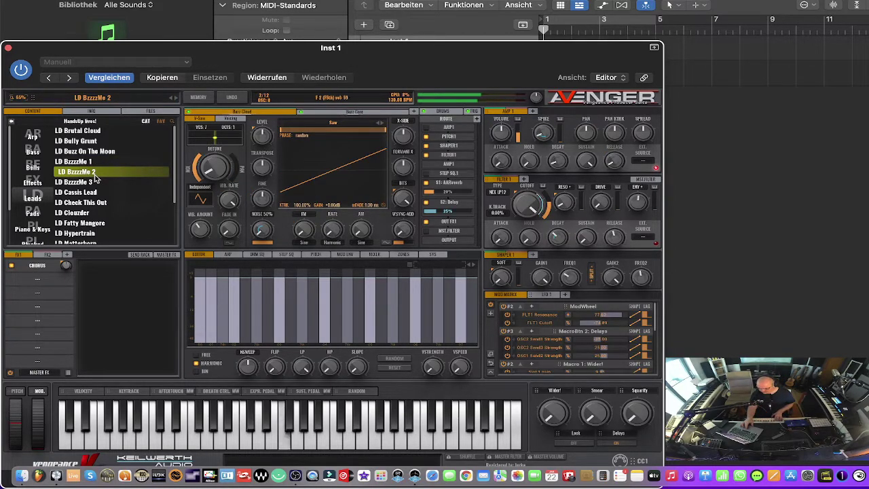
left_click(94, 183)
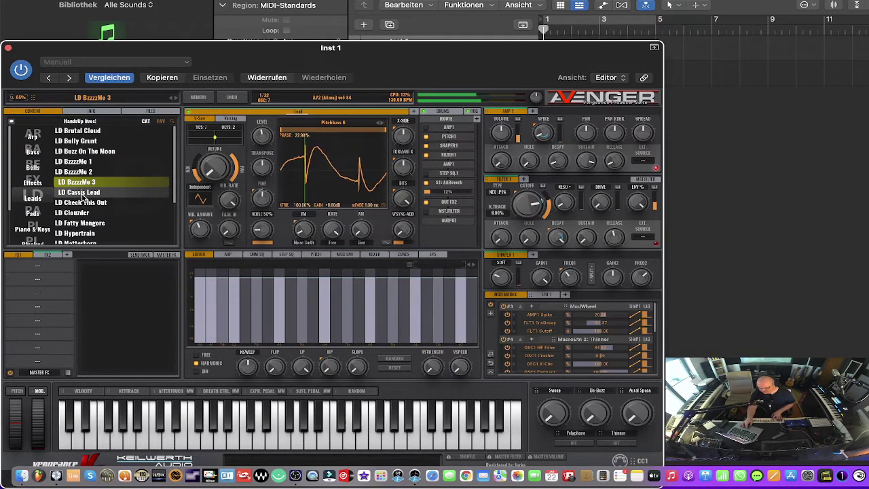
Step: Audition the lead presets LD Cassis Lead, LD Check This Out, LD Clouzder and LD Fatty Mangore in turn
left_click(87, 195)
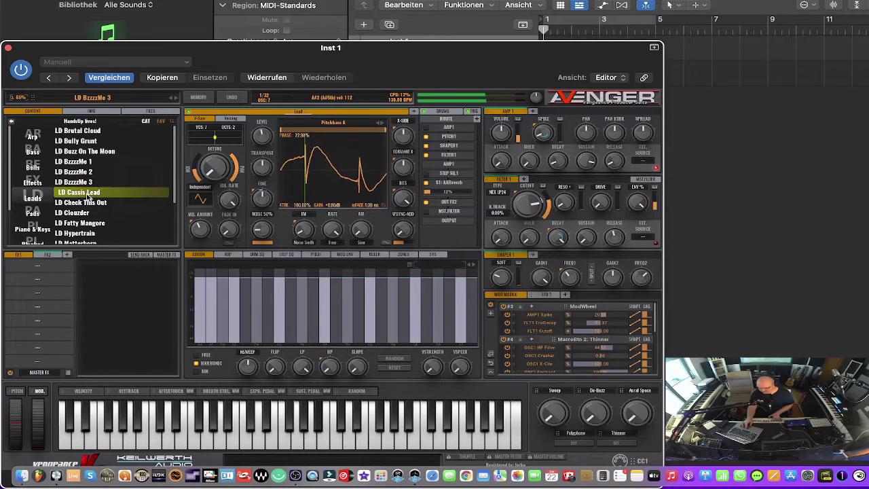
left_click(87, 203)
left_click(87, 214)
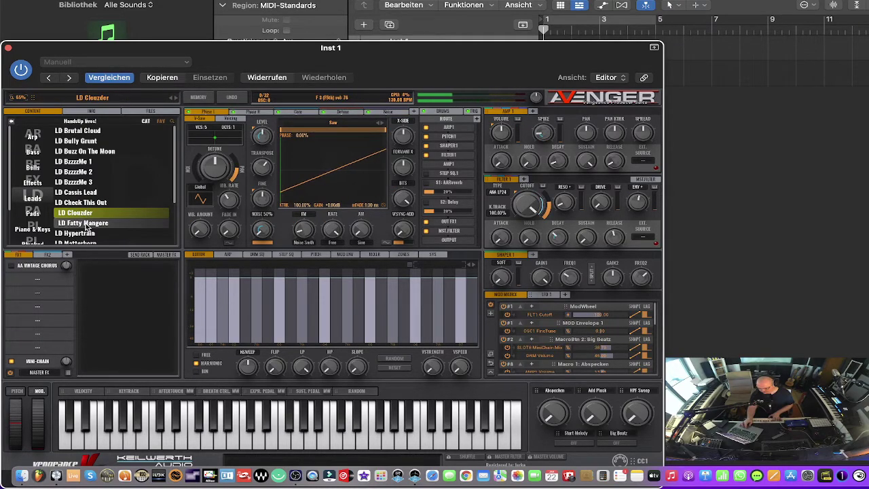
left_click(87, 224)
Step: Audition the lead presets LD Hypertrain and LD Matterhorn one after the other
scroll(86, 227, "down", 2)
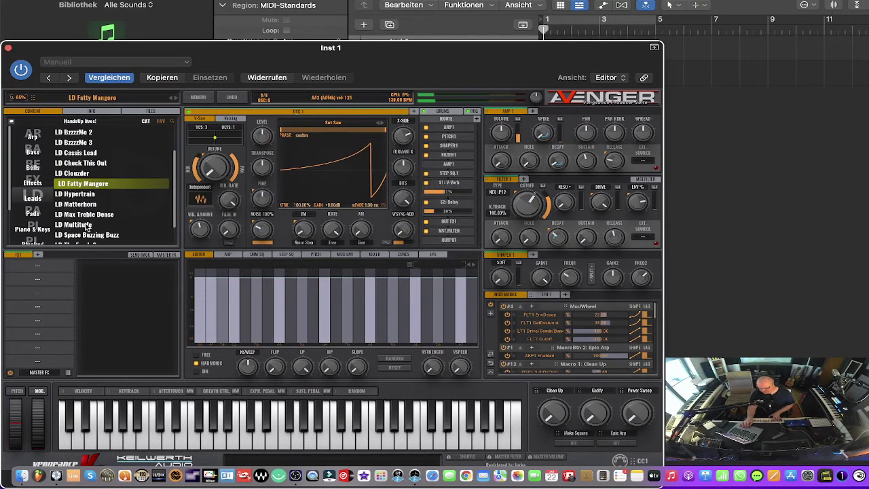
left_click(73, 195)
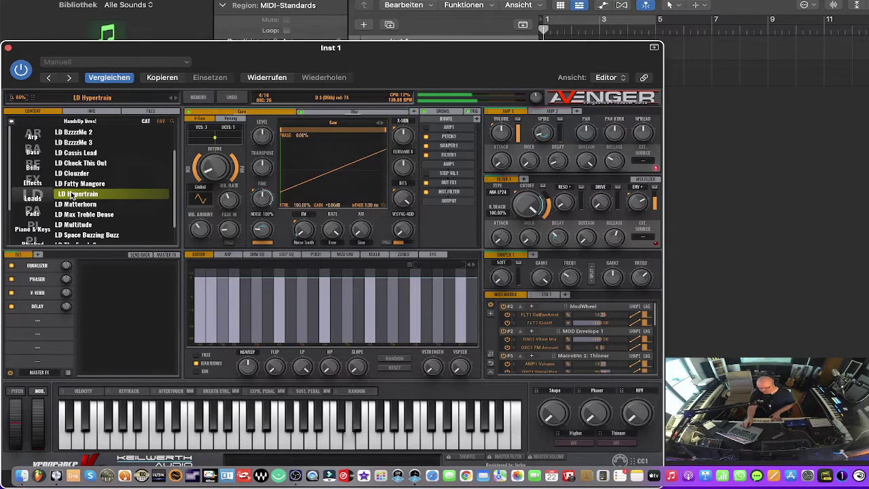
left_click(76, 205)
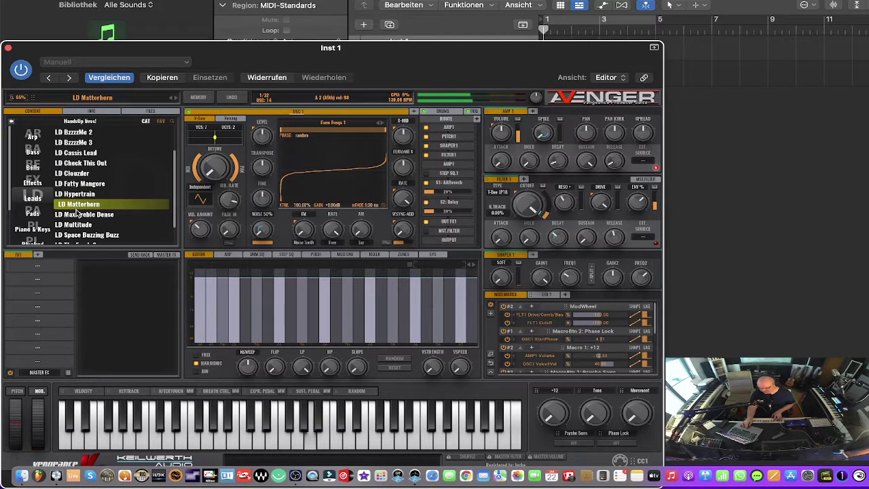
Step: Audition LD Max Treble Dense while varying its HPF Sweep and Spectral Filt macros
left_click(77, 214)
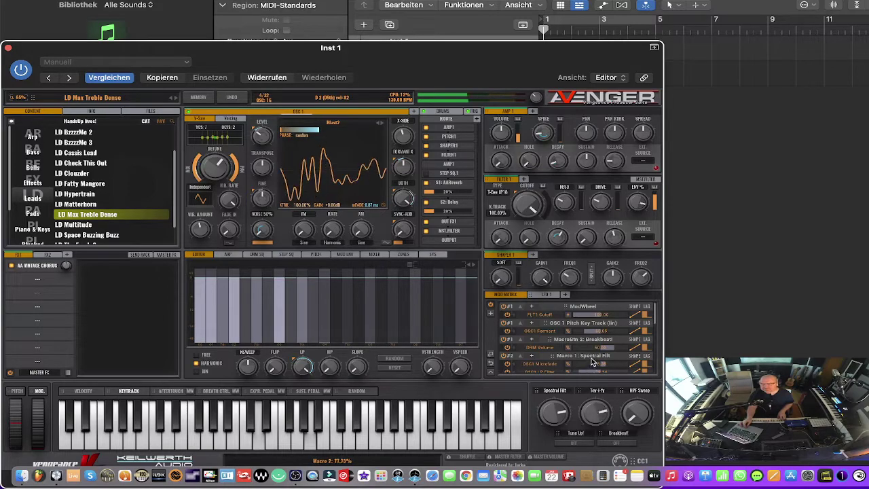
left_click_drag(639, 407, 631, 375)
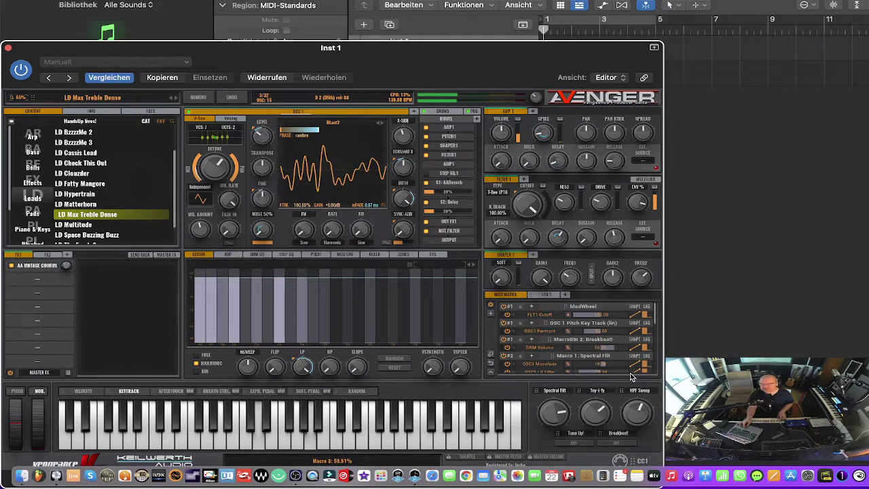
left_click_drag(554, 422, 559, 438)
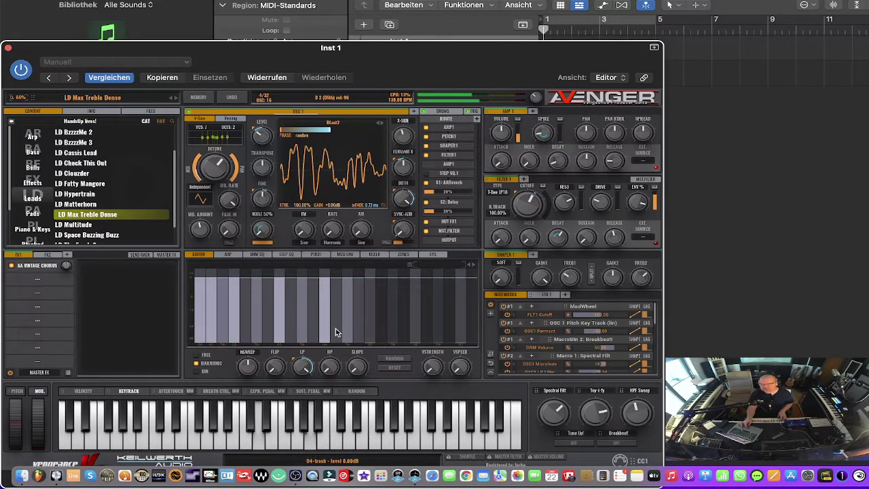
Step: Redraw the harmonic levels in LD Max Treble Dense's oscillator spectrum and load the effects preset 12 - EDM Lead Enhancer 1
left_click_drag(246, 338, 389, 320)
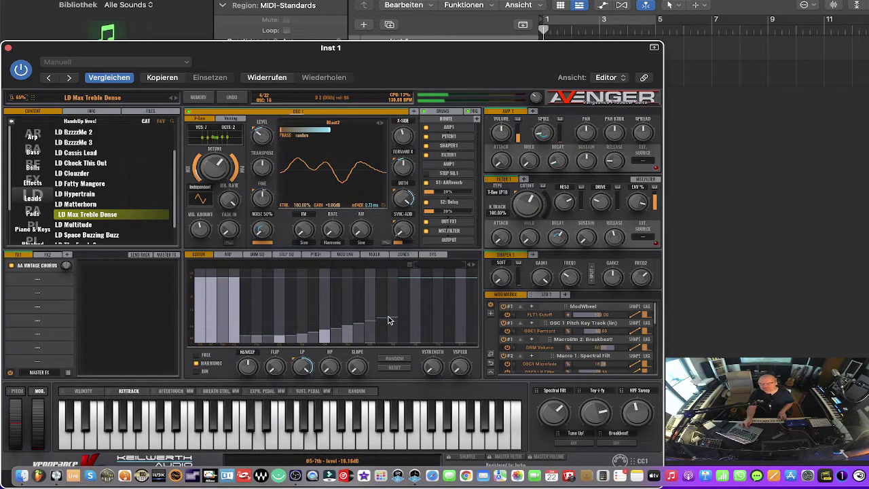
mouse_move(274, 309)
left_mouse_down()
mouse_move(300, 305)
mouse_move(304, 292)
left_mouse_up()
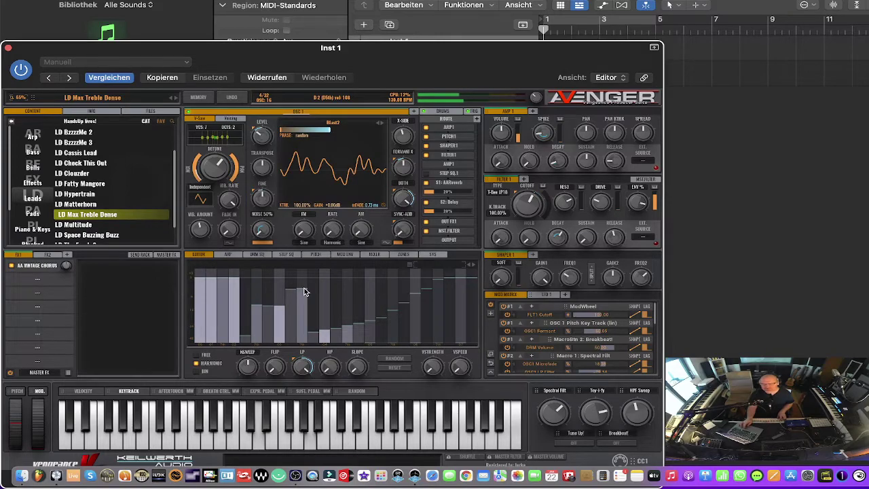
left_click(70, 375)
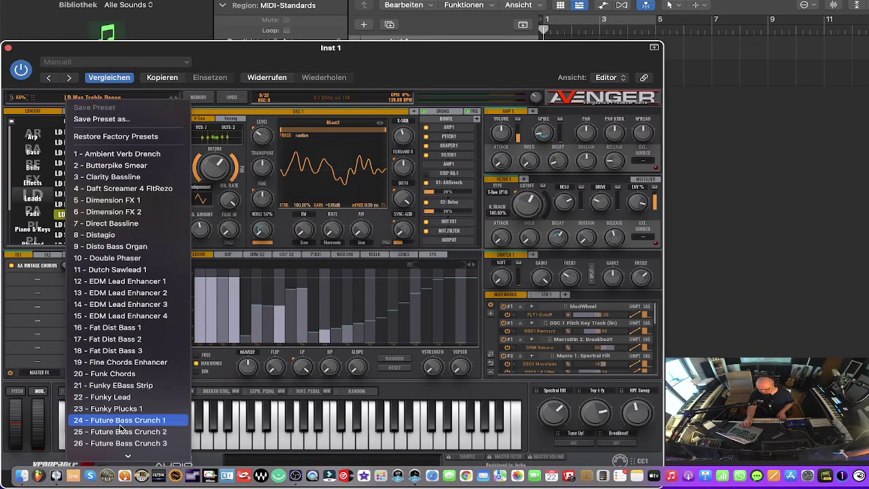
left_click(129, 281)
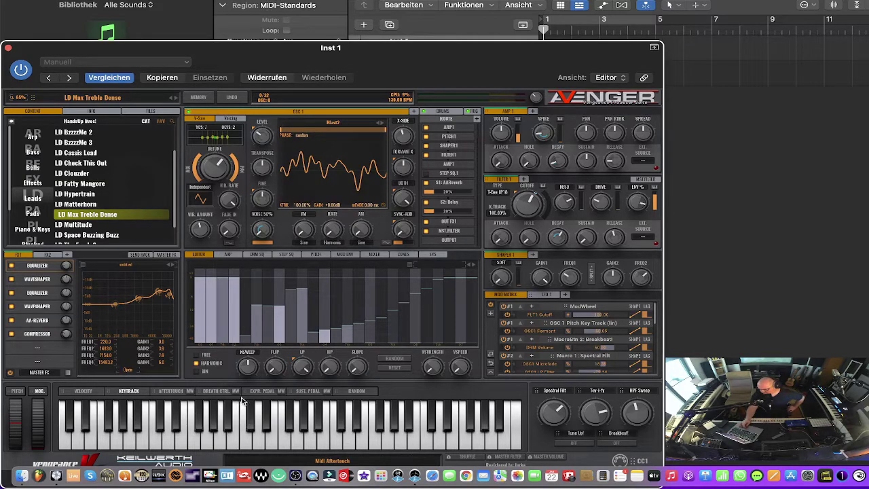
Step: Audition the remaining lead presets LD Multitude, LD Space Buzzing Buzz, LD The Fresh Saw, LD THT Lead and LD Trashy Sawy
left_click(118, 226)
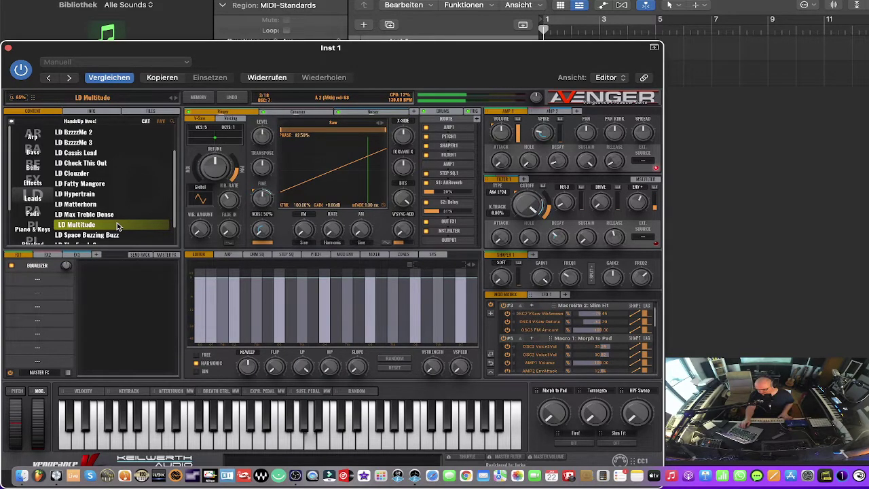
scroll(116, 224, "down", 3)
left_click(107, 209)
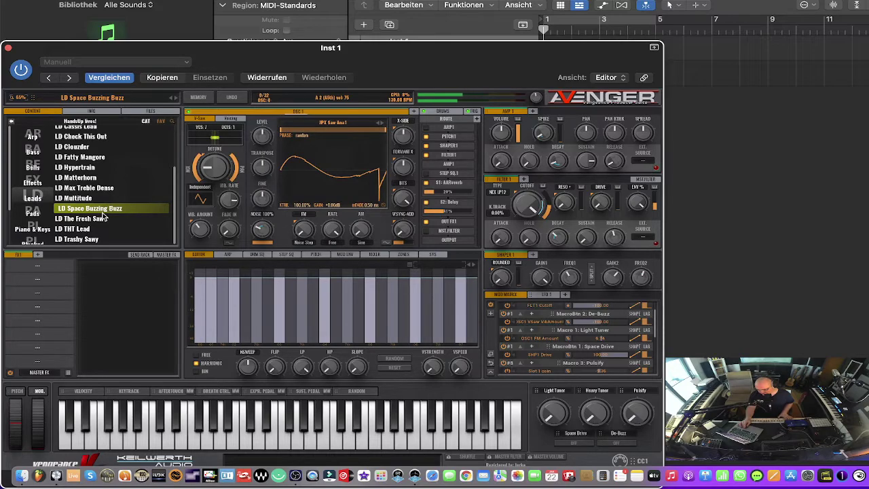
left_click(100, 219)
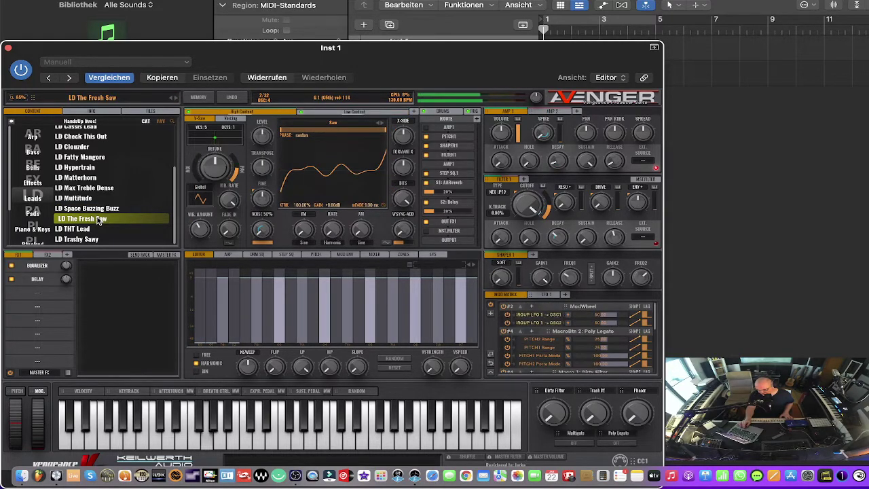
left_click(96, 229)
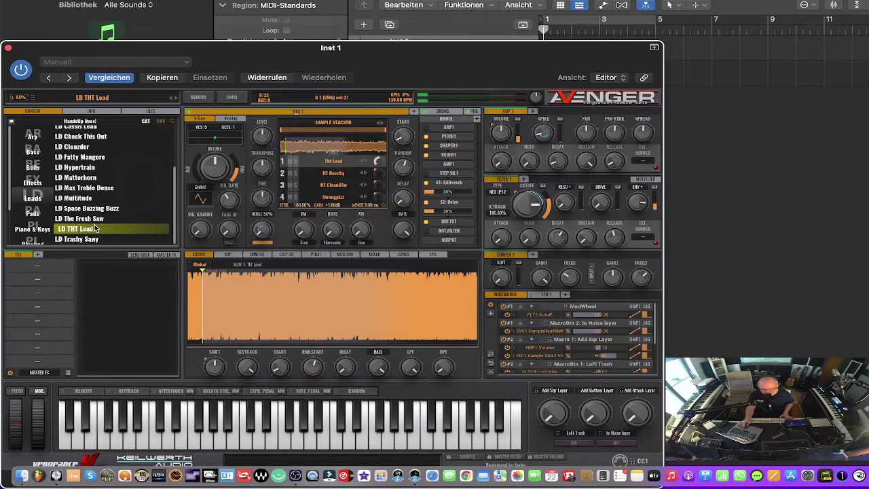
left_click(96, 240)
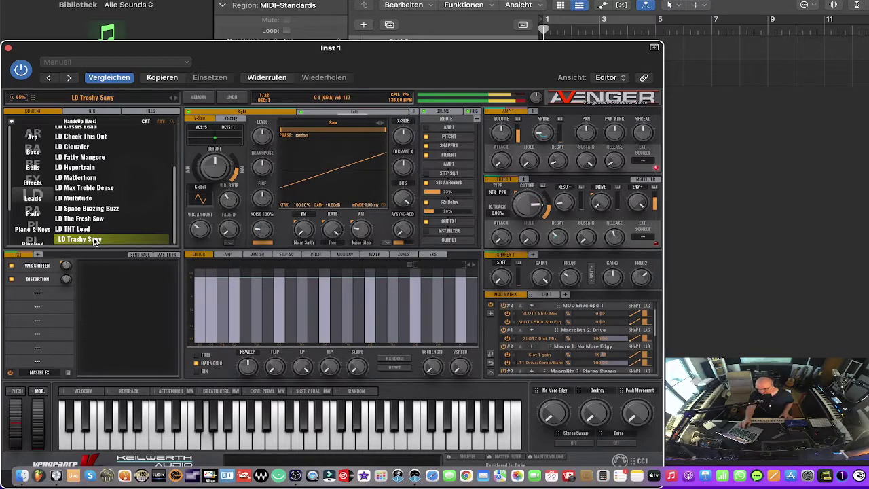
Step: Show the Pads category and audition PD Auto Chord Sub followed by PD Bellizeee
left_click(32, 214)
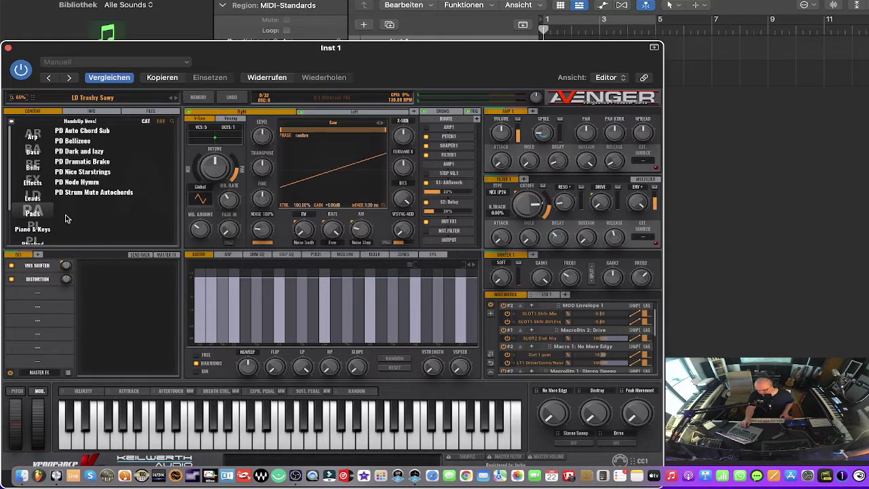
left_click(85, 131)
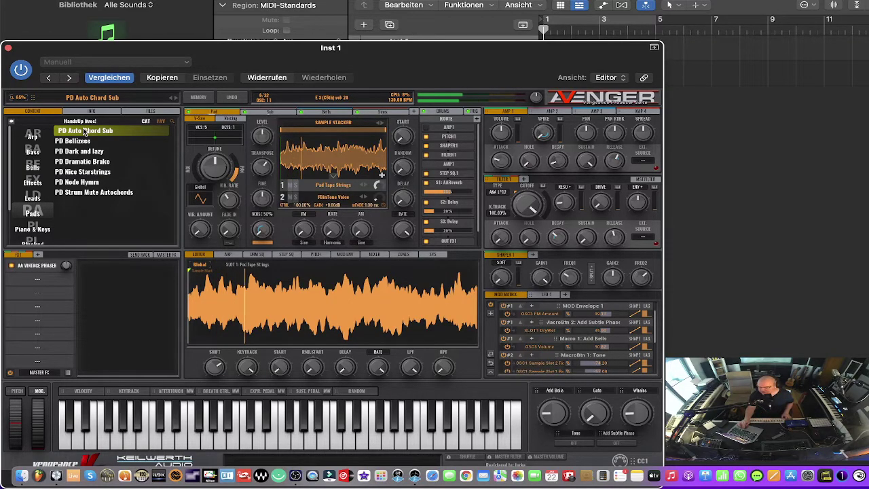
left_click(78, 141)
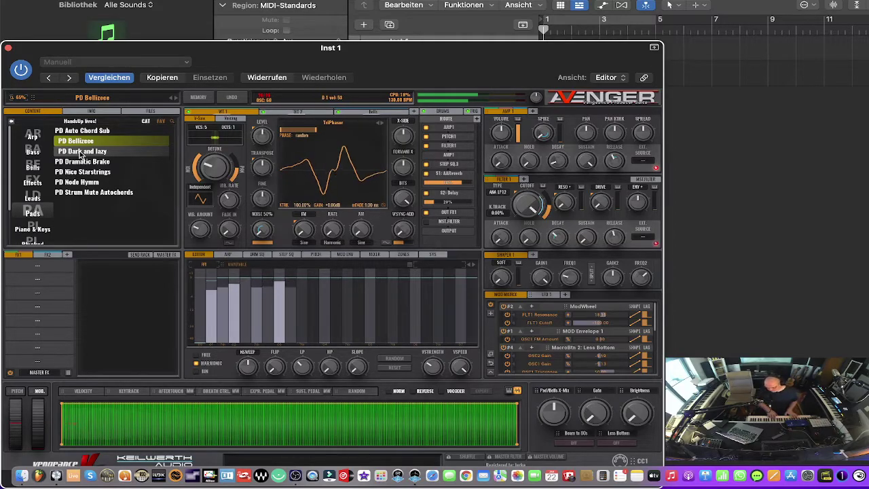
Step: On the Audio 1 track, bypass the first Valhalla insert and enable the second, uncovering the mixer and moving the synth window back
left_click_drag(203, 53, 638, 148)
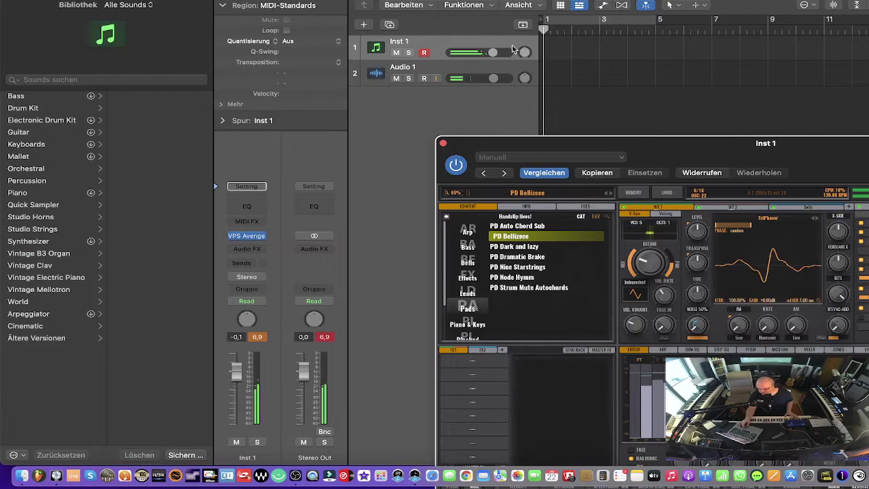
left_click(437, 68)
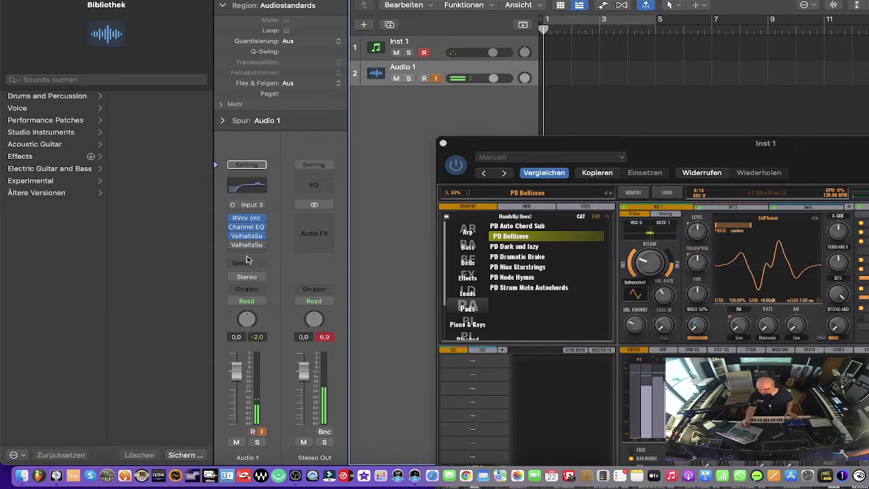
mouse_move(234, 245)
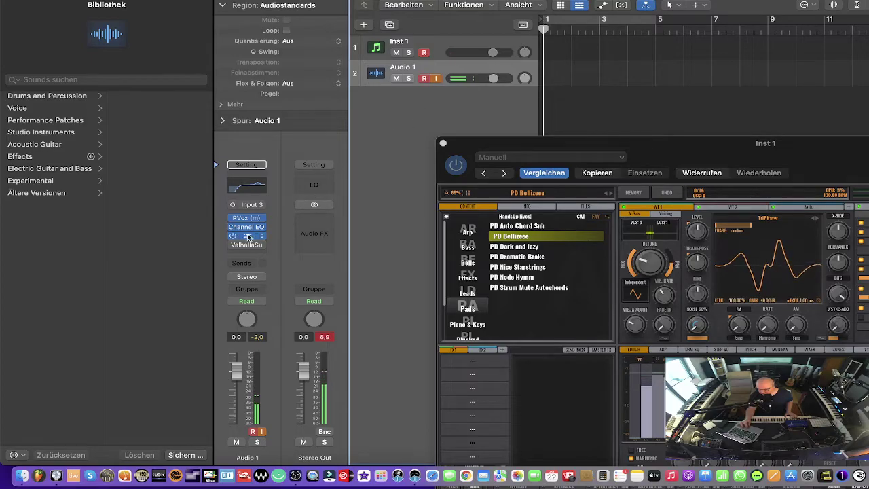
left_click(233, 236)
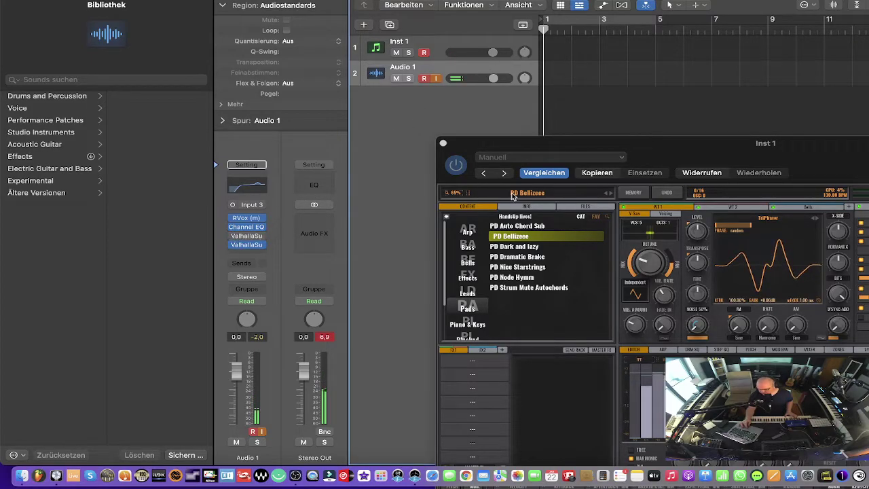
left_click_drag(653, 150, 424, 2)
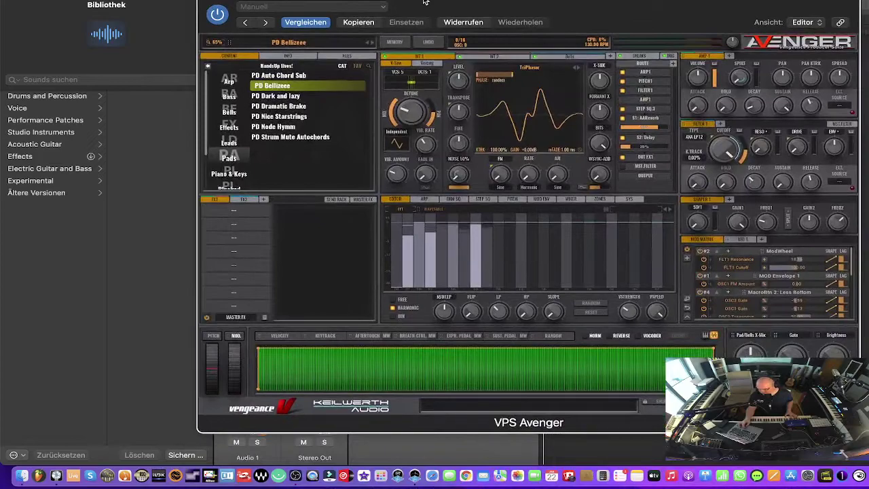